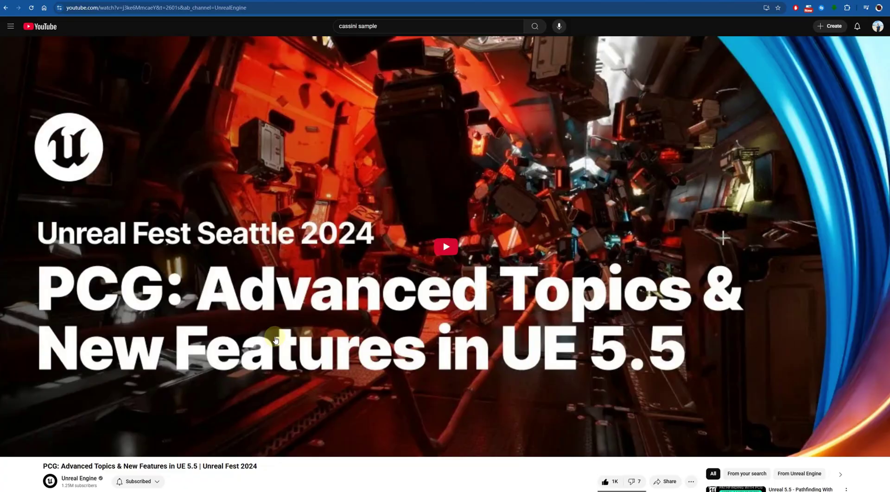
click(204, 183)
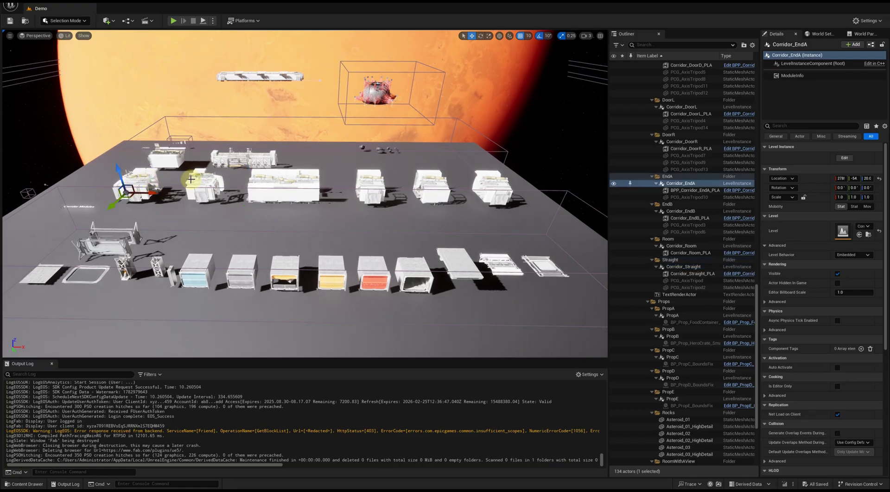
click(135, 185)
click(304, 180)
click(366, 180)
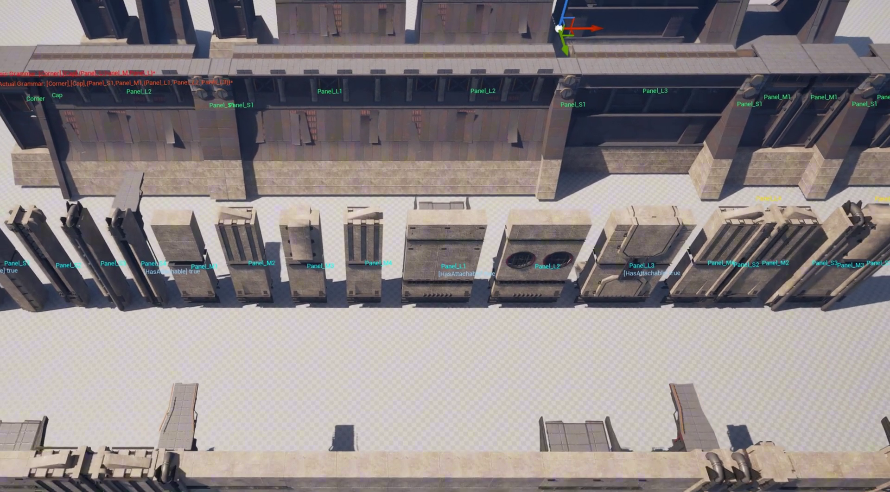
Change the Building Height parameter of the PCG_SciFiBuilding2 volume.
key(s)
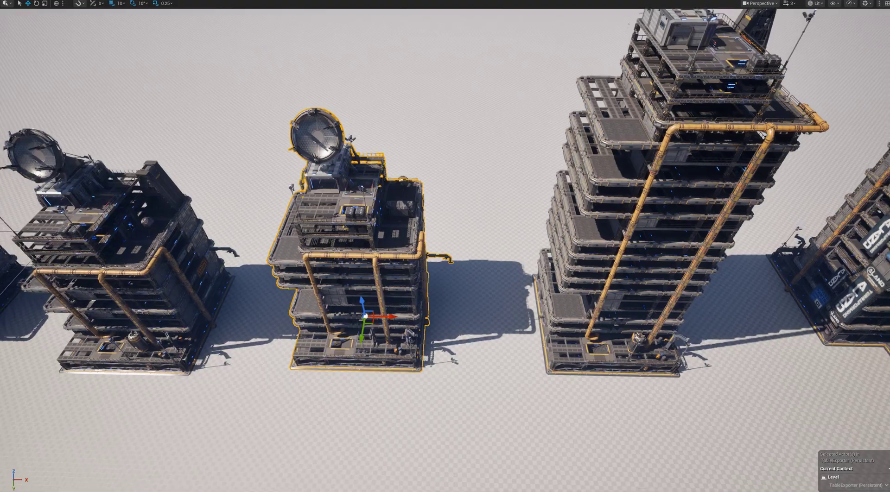
key(s)
right_drag(471, 244, 471, 243)
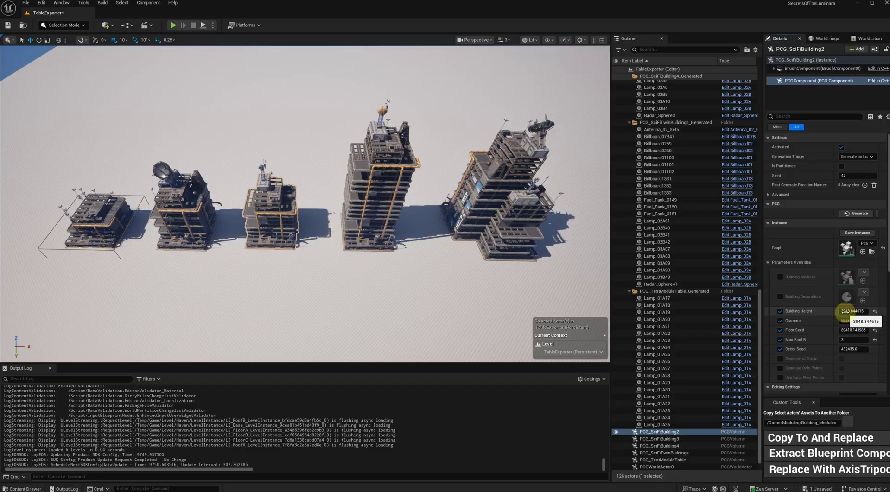
mouse_move(844, 311)
mouse_down()
mouse_move(866, 311)
mouse_move(847, 350)
mouse_move(851, 311)
mouse_move(839, 310)
mouse_move(852, 291)
mouse_move(842, 291)
mouse_move(848, 312)
mouse_move(836, 303)
mouse_up()
click(541, 247)
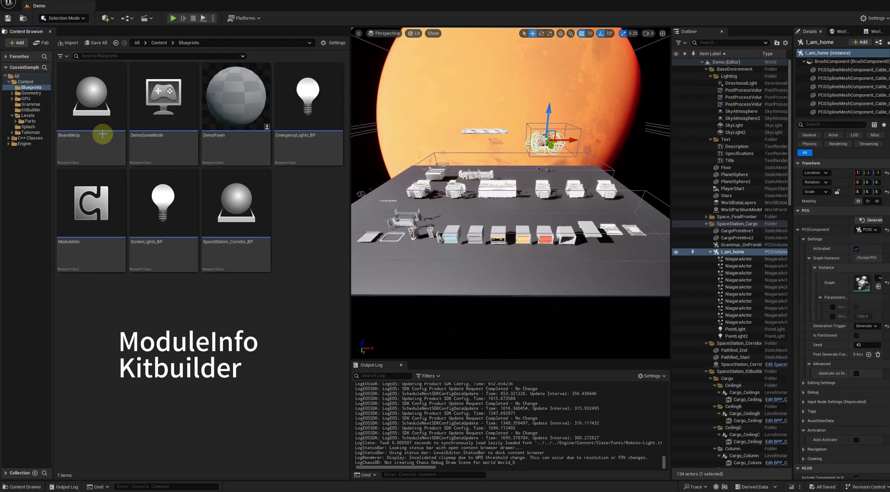
Locate the ModuleInfo blueprint and look through the KitBuilder folder of the sample project's content.
click(99, 208)
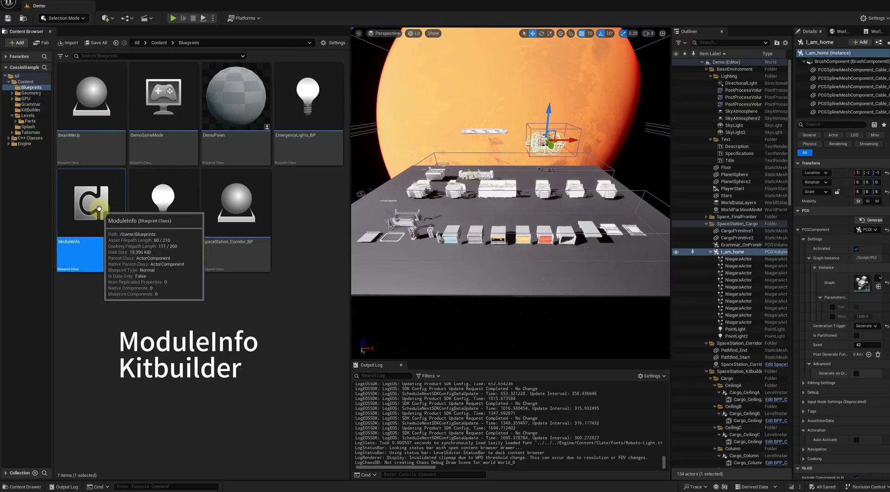
click(30, 110)
click(237, 119)
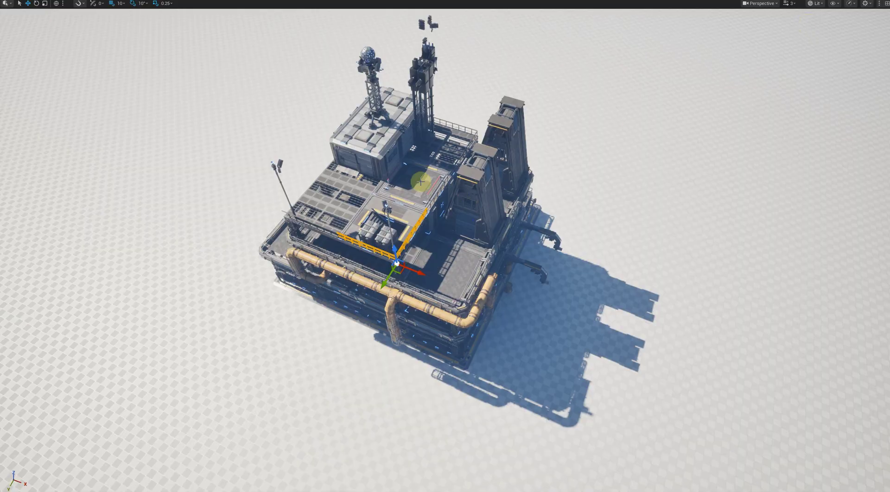
Switch the viewport to the top view and move the checkered base module, first in the row, to the world origin.
click(415, 184)
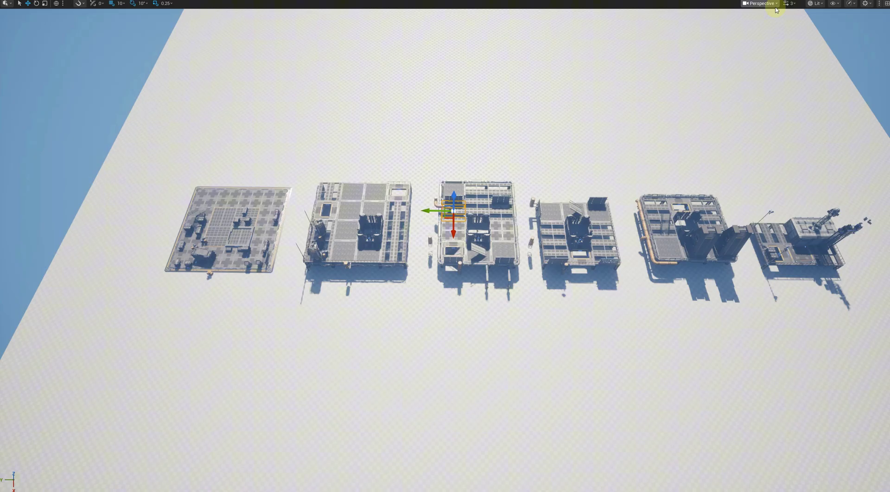
click(776, 5)
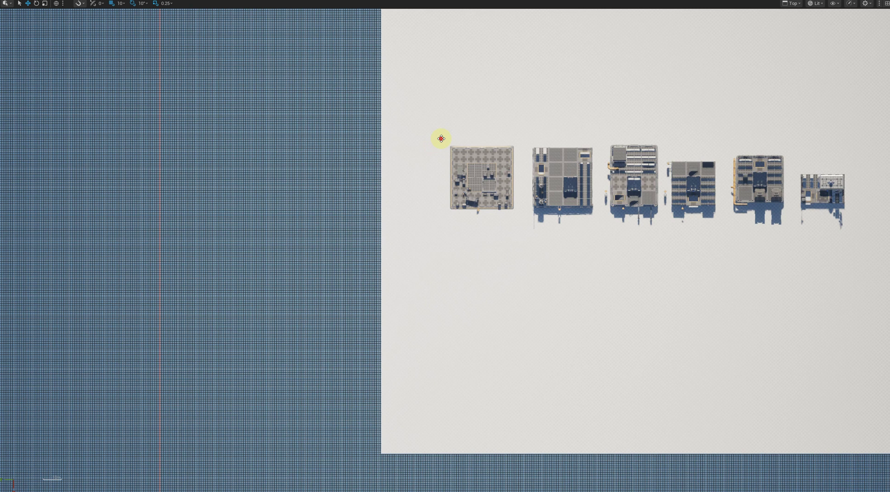
drag(441, 138, 516, 211)
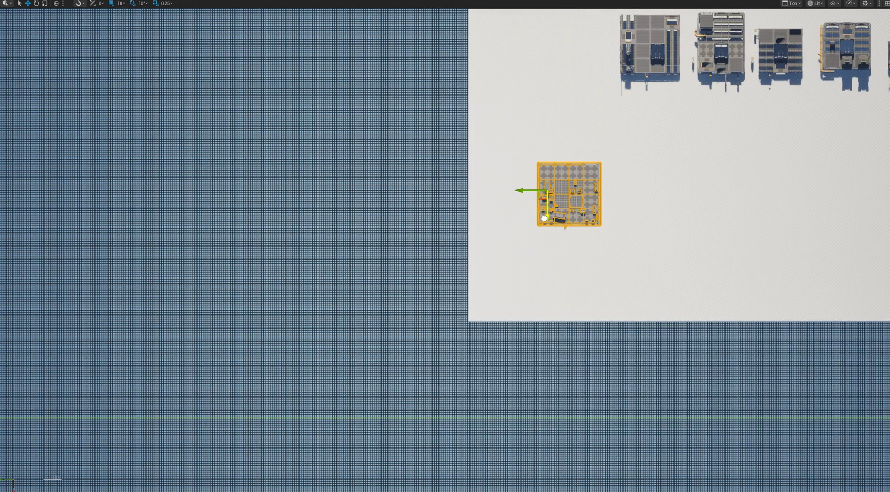
drag(546, 219, 549, 444)
drag(522, 414, 182, 423)
key(f)
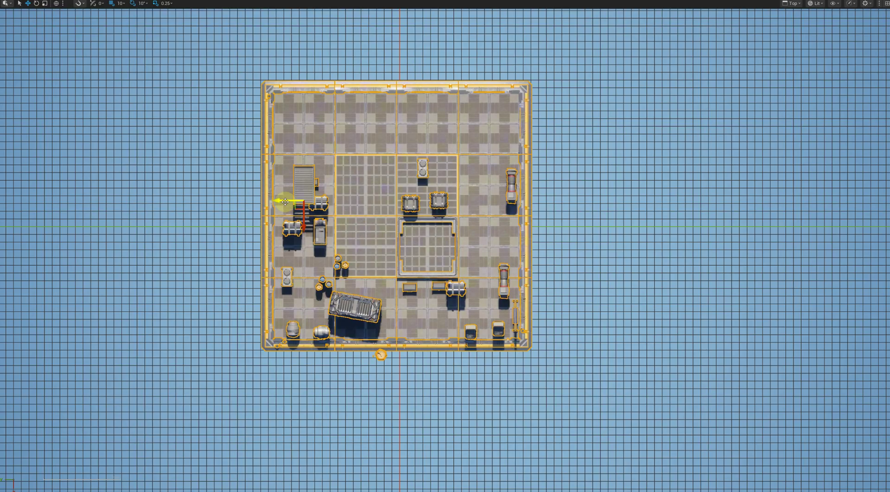
drag(285, 202, 288, 202)
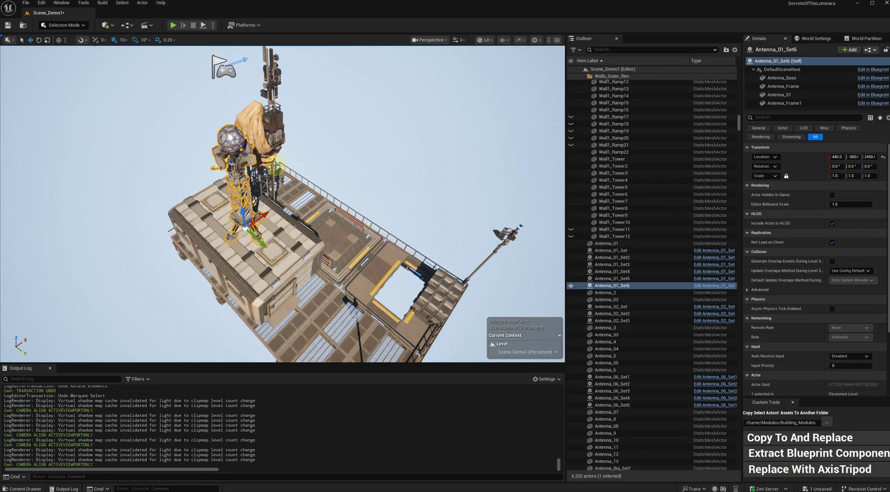
Replace the two rooftop antennas and the corner lamp with axis tripods using the Replace With AxisTripod tool.
click(266, 146)
click(241, 185)
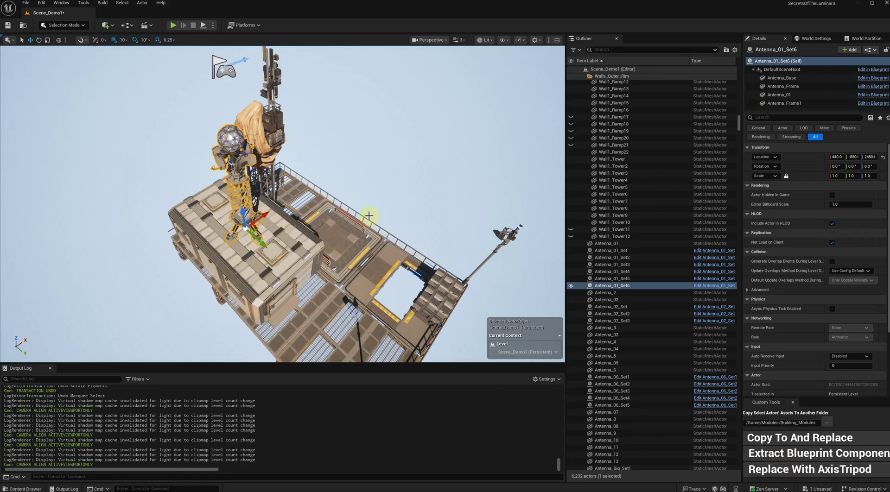
ctrl+click(280, 163)
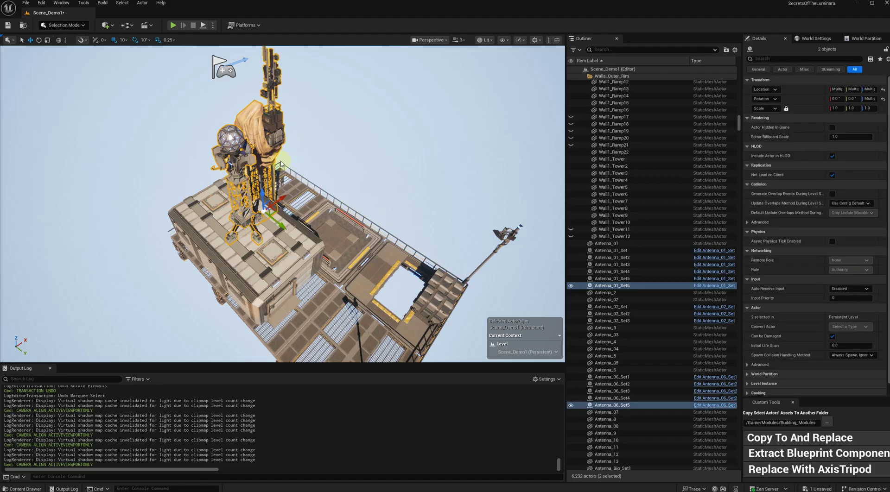
ctrl+click(497, 251)
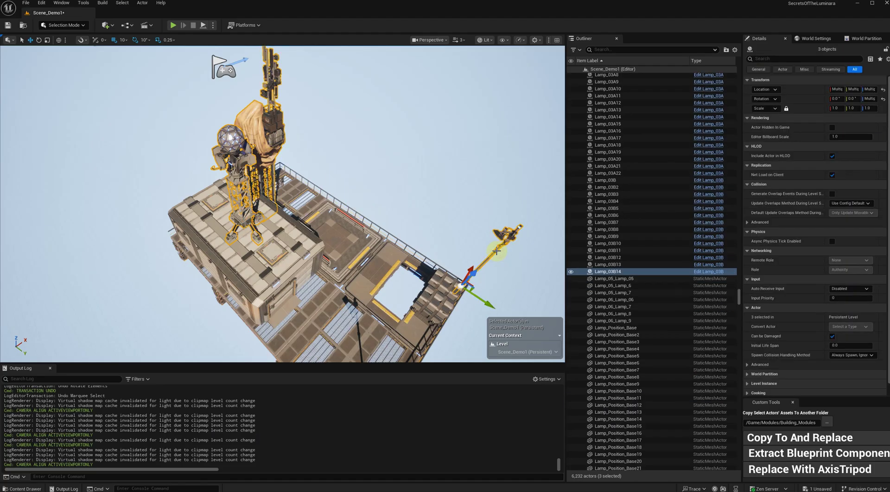
click(801, 470)
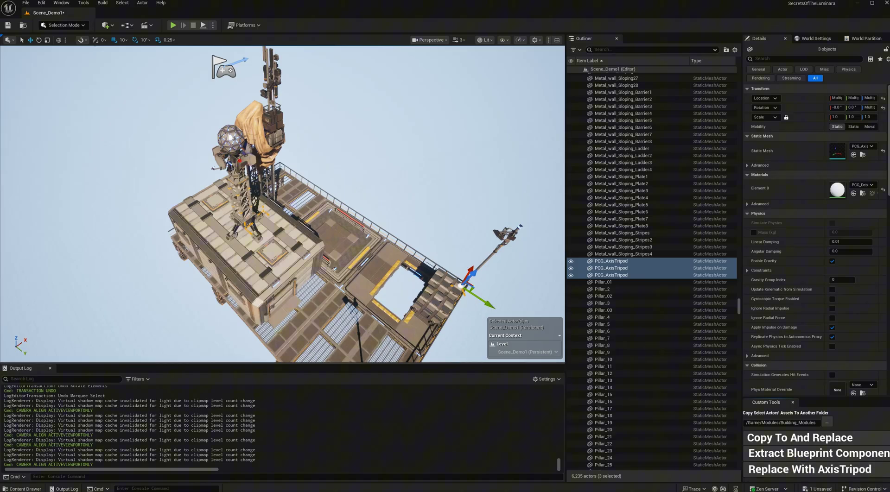
Delete the original two antennas and the corner lamp from the roof module.
click(249, 168)
key(Delete)
click(266, 137)
key(Delete)
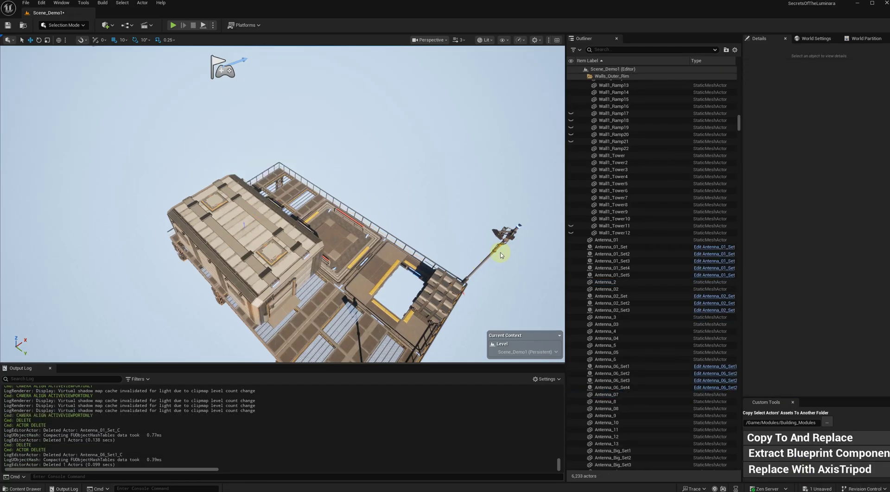
click(503, 248)
key(Delete)
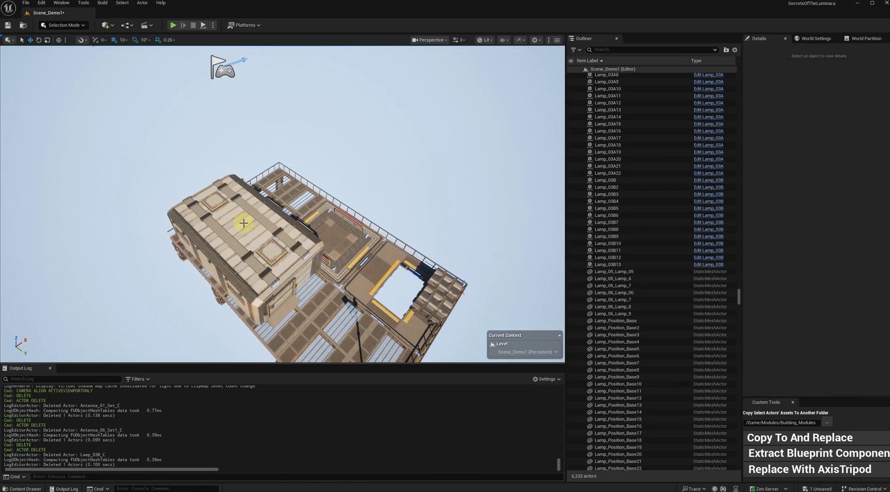
Select the axis tripod placed at the first antenna's position on the roof box and examine it up close.
click(245, 223)
key(f)
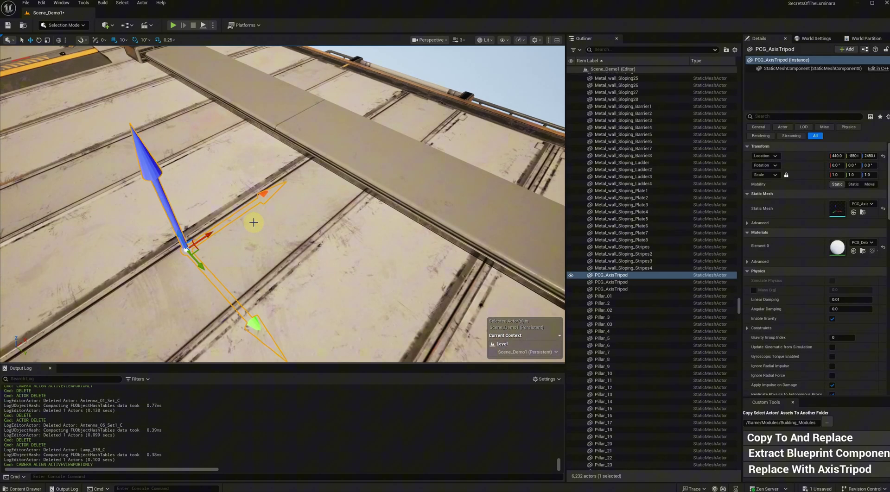
scroll(253, 222, down, 5)
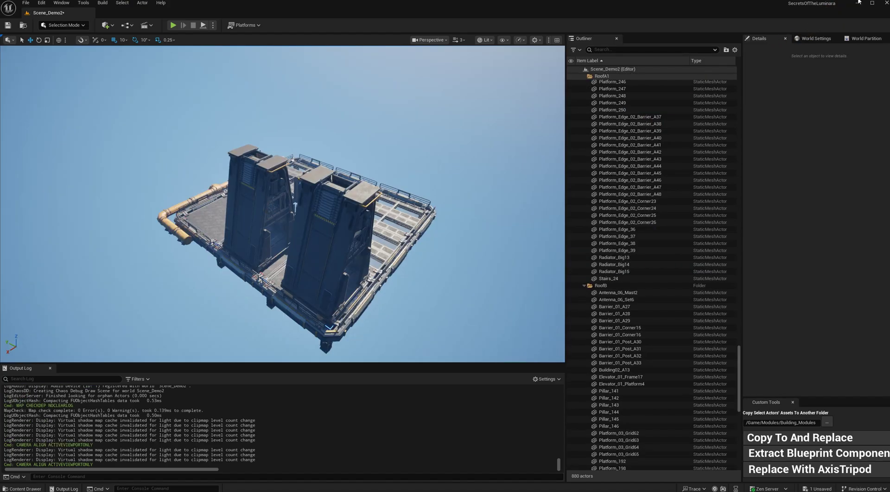
Replace the two large front radiators on the RoofA1 module with axis tripods using Replace With AxisTripod.
click(250, 222)
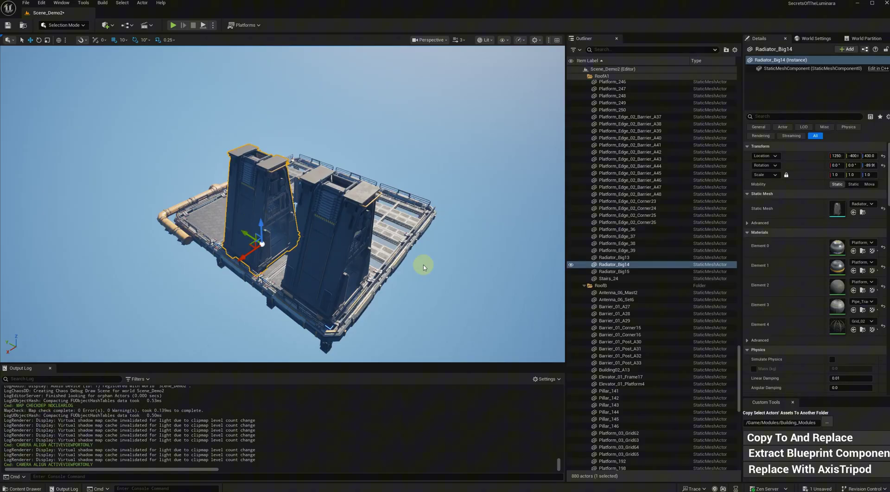
click(452, 245)
mouse_move(384, 263)
right_down()
mouse_move(408, 277)
mouse_move(393, 259)
mouse_move(385, 263)
right_up()
alt+drag(389, 257, 389, 258)
click(229, 204)
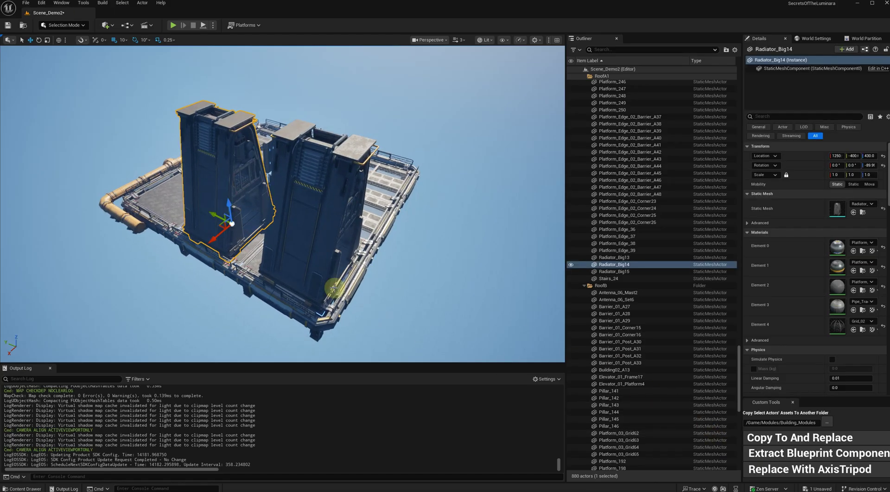
ctrl+click(312, 238)
click(809, 469)
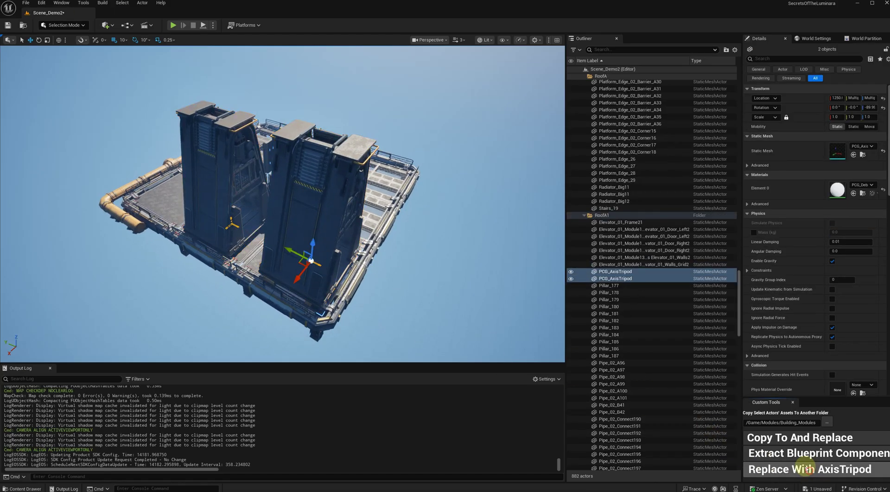
Delete the two original large radiators from the RoofA1 module.
click(228, 186)
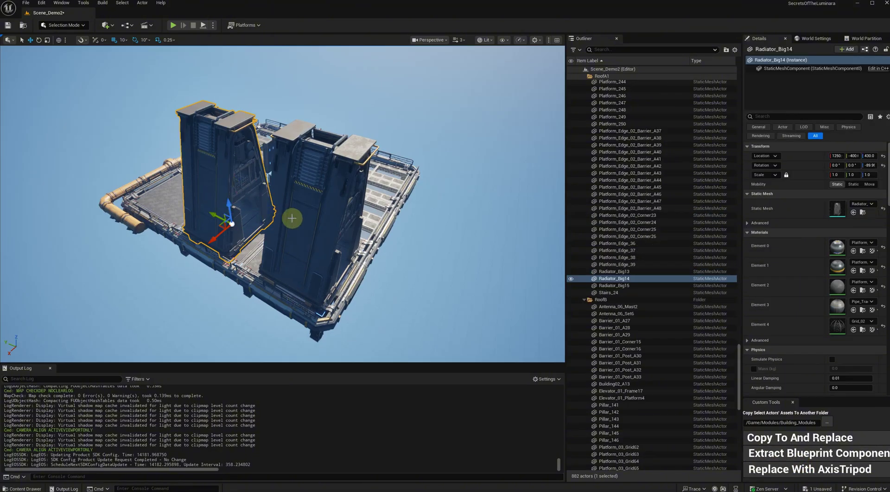
key(Delete)
click(306, 216)
key(Delete)
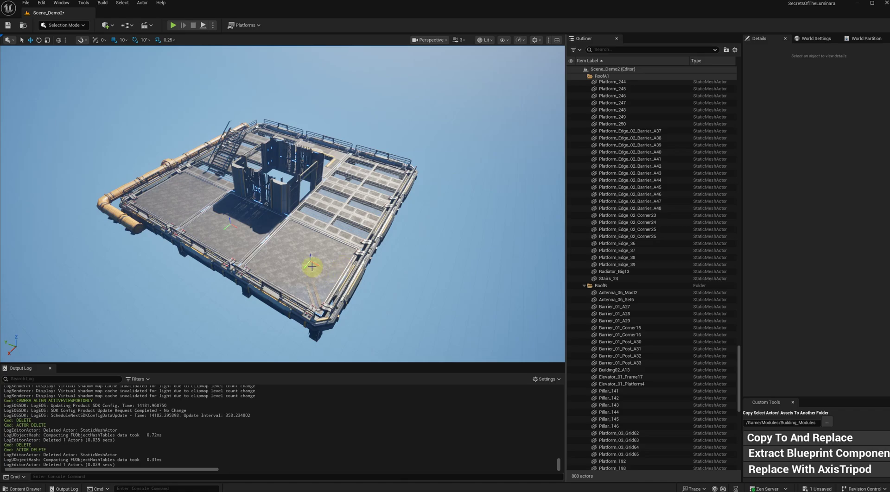
Add the actor tag ActorType:Radiator to the axis tripod on the platform's near corner panel.
scroll(312, 266, up, 4)
right_drag(312, 266, 319, 261)
click(327, 214)
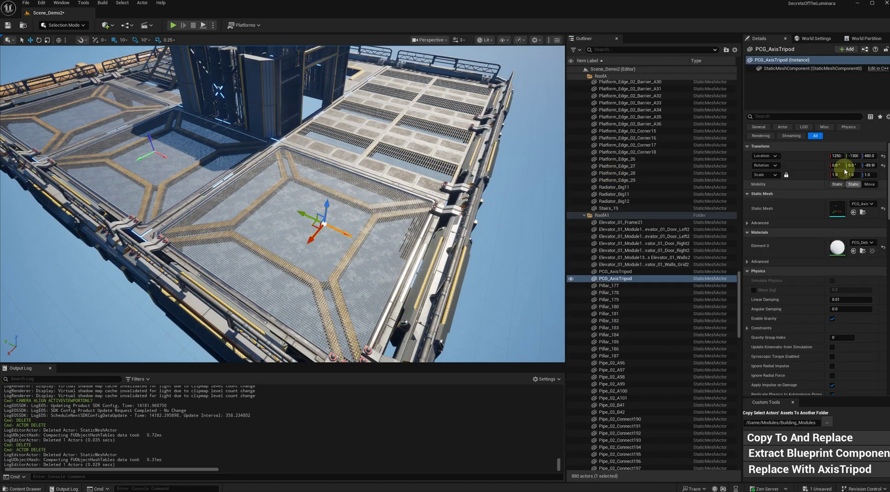
click(797, 116)
text(tag)
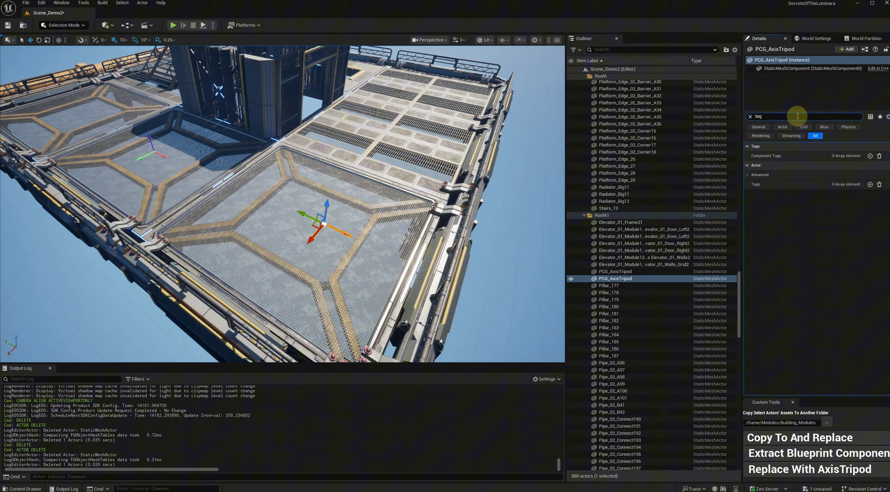
click(869, 184)
click(845, 194)
key(BackSpace)
key(BackSpace)
key(BackSpace)
key(BackSpace)
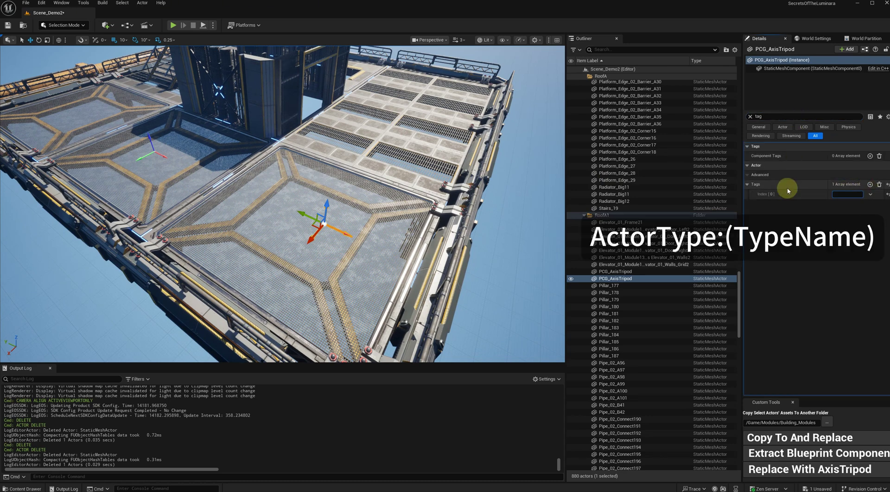
text(ActorTy)
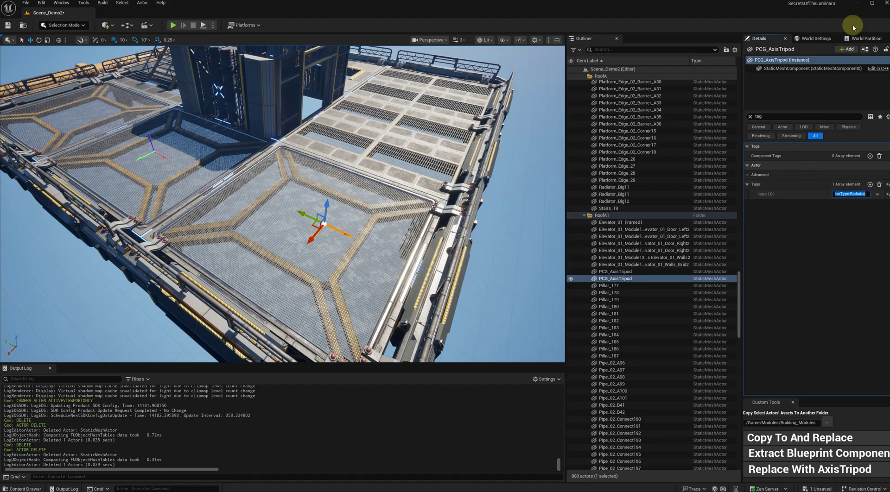
Add the actor tag ActorType:Radiator to Radiator_Big13 at the other radiator position.
click(149, 138)
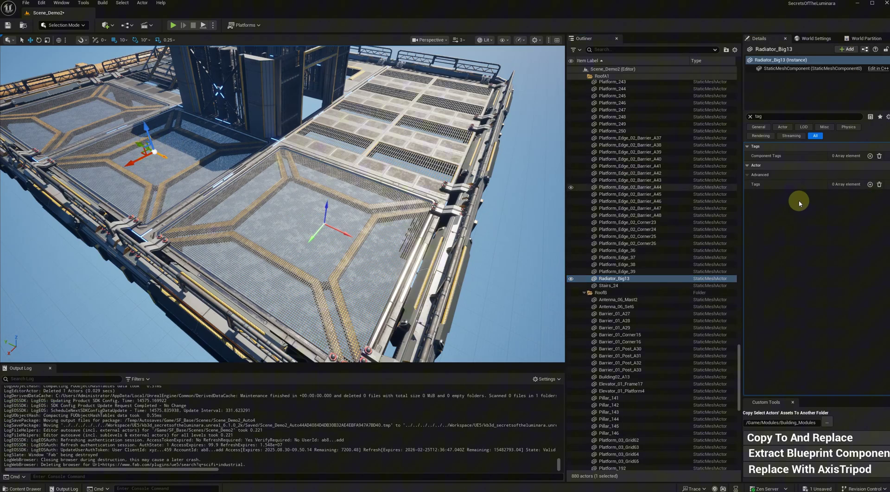
click(869, 184)
click(854, 194)
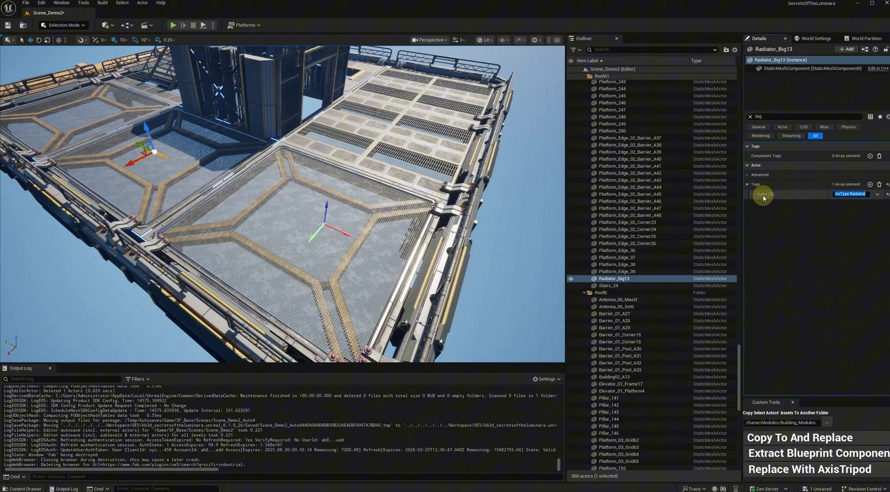
Start creating a packed level actor from all RoofA1 actors except the two PCG_AxisTripod actors.
click(687, 319)
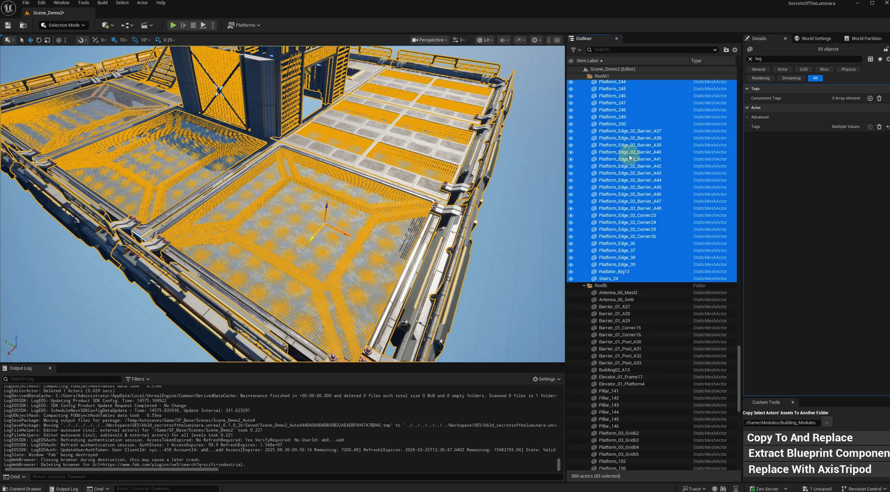
scroll(630, 157, up, 5)
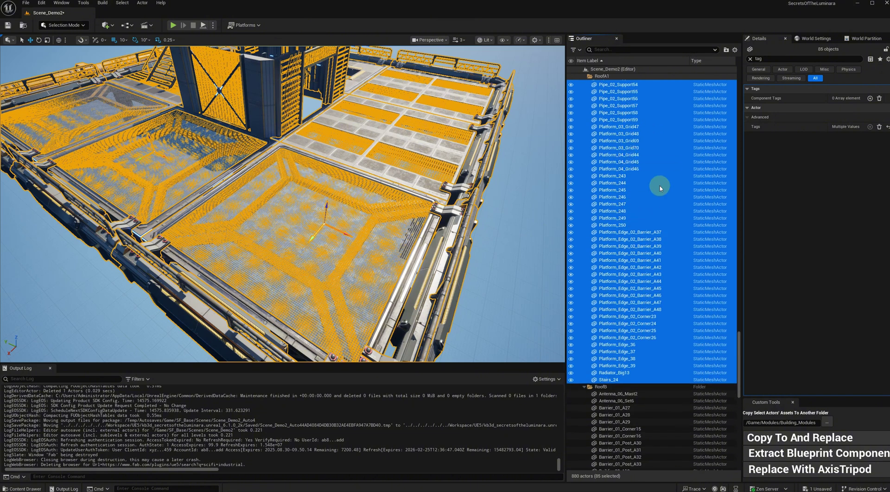
scroll(631, 172, up, 15)
ctrl+click(634, 179)
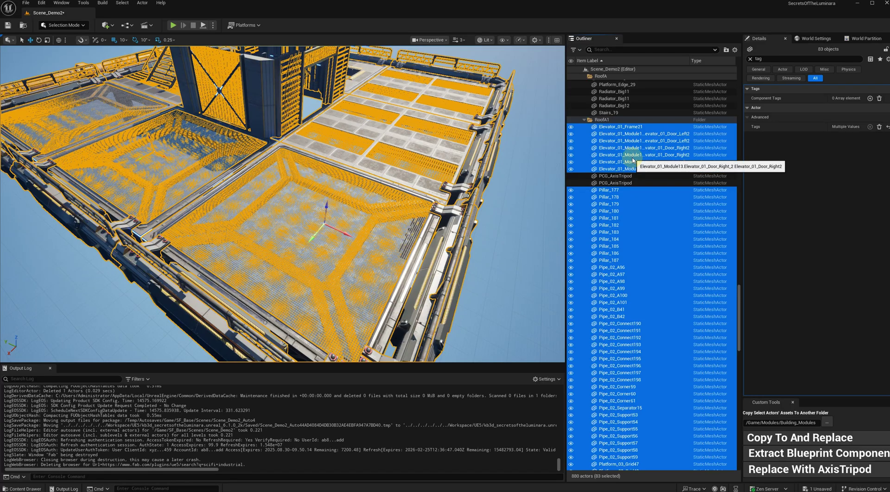
right_click(631, 160)
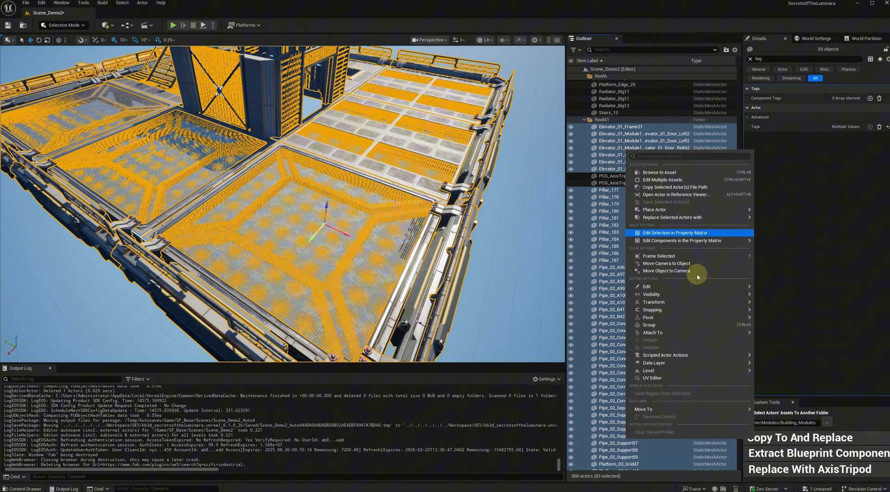
mouse_move(704, 302)
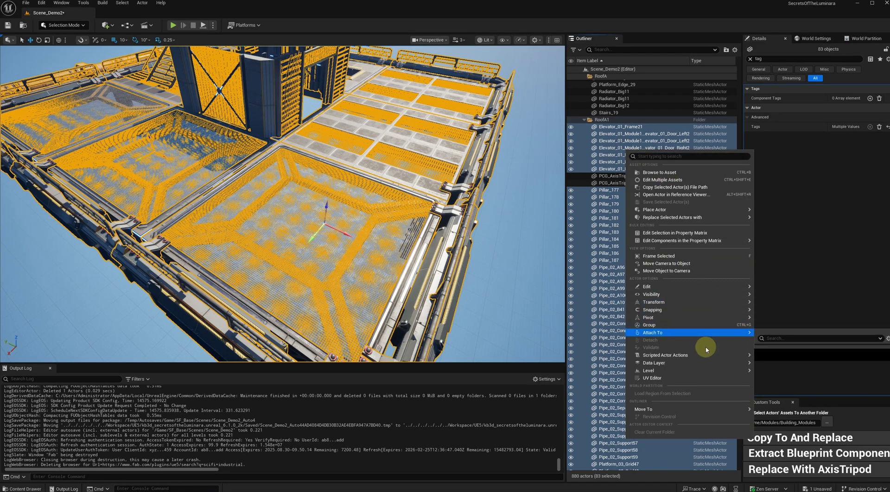
mouse_move(746, 371)
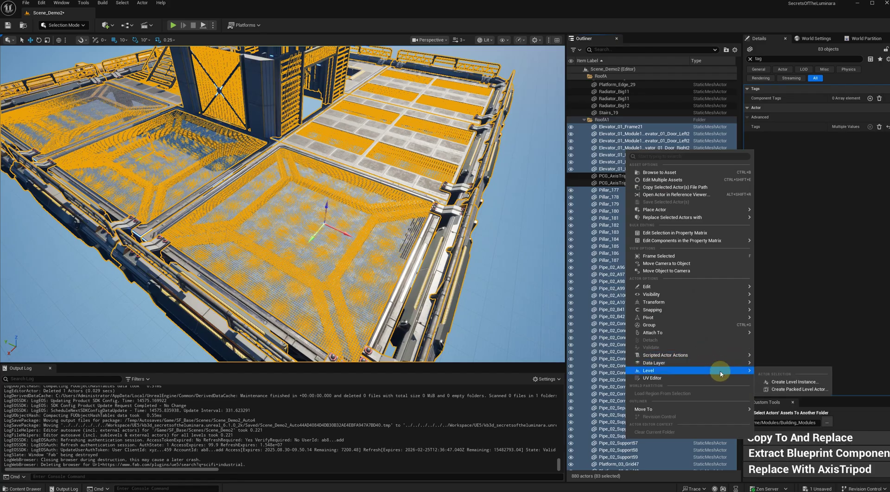
click(788, 390)
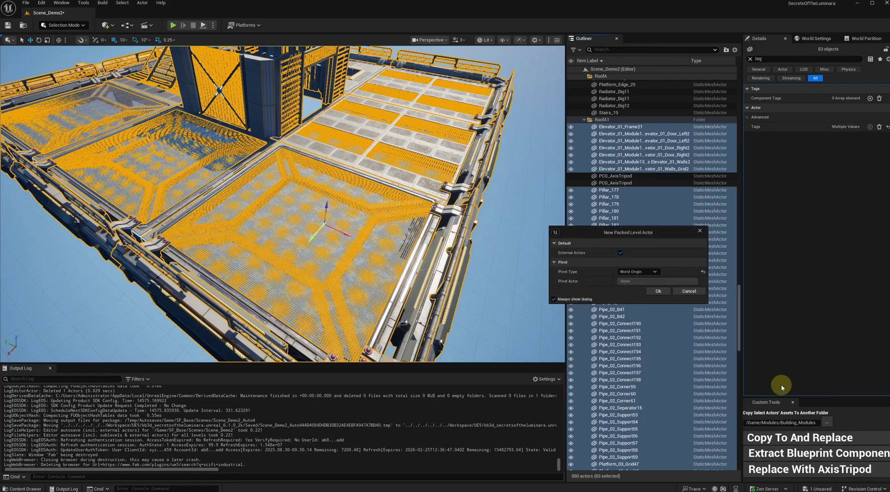
Set the packed level actor's pivot type to World Origin and save it as PLA_RoofA with blueprint BPP_PLA_RoofA in Showcase/PLA.
click(642, 275)
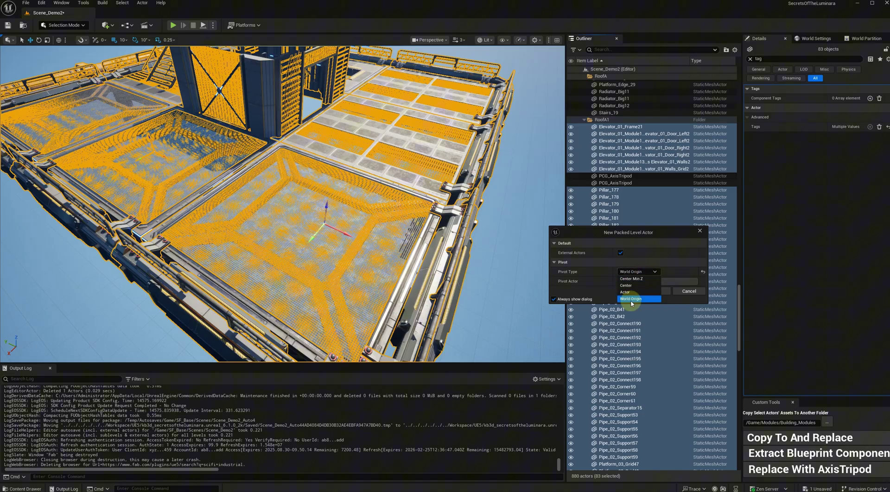
click(647, 296)
click(650, 293)
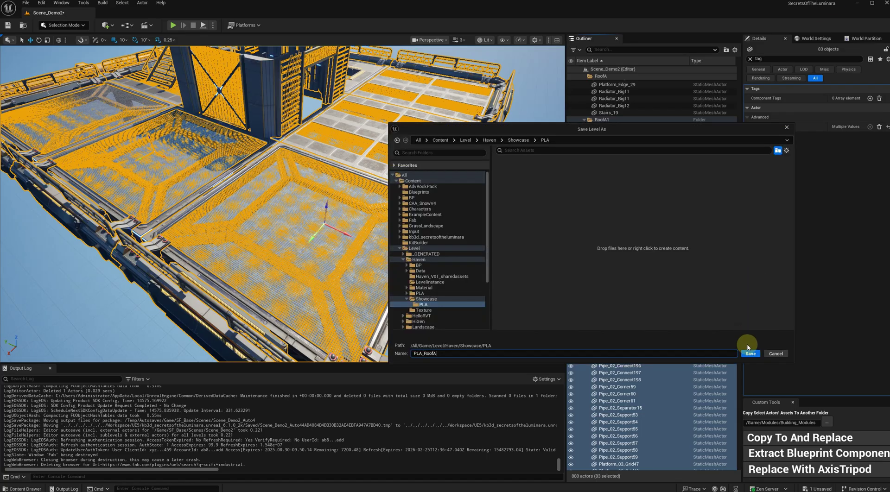
click(750, 353)
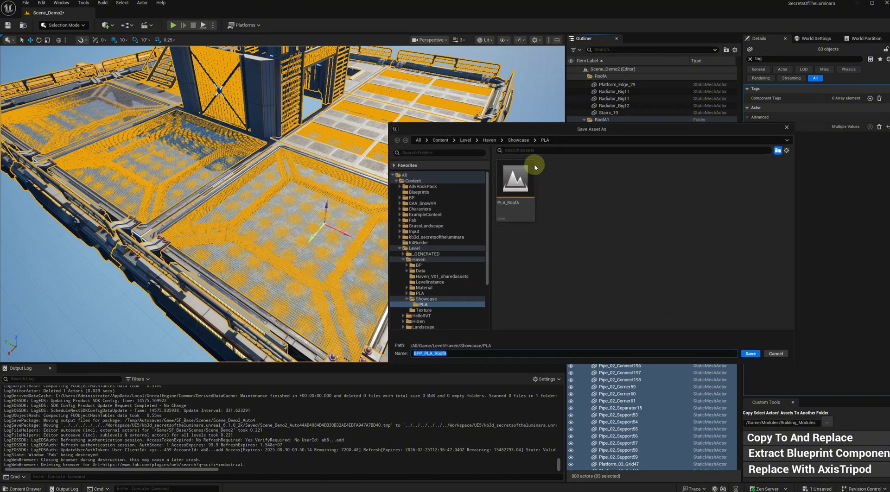
click(748, 354)
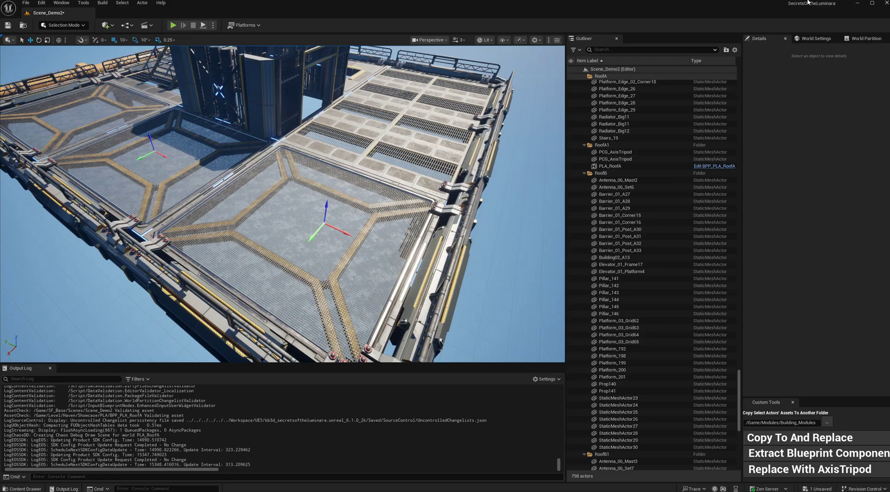
Create a level instance from PLA_RoofA and the two RoofA1 axis tripods, using World Origin as pivot type.
click(630, 165)
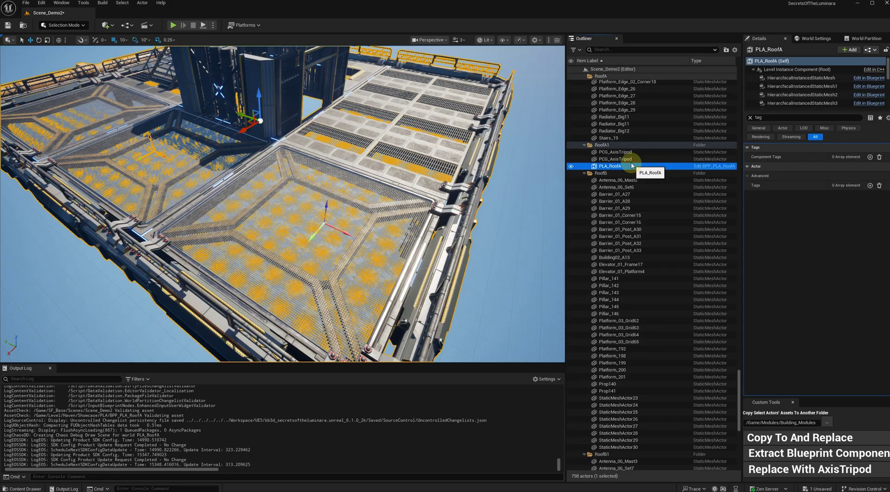
shift+click(621, 152)
right_click(632, 155)
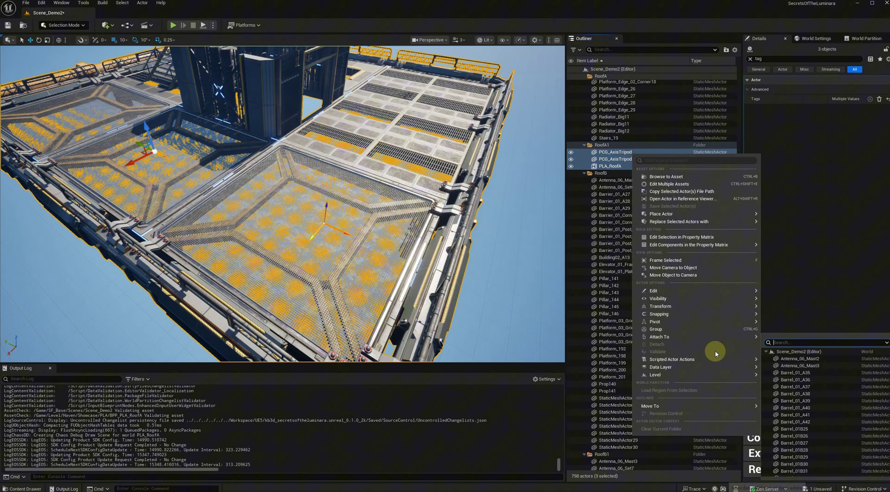
mouse_move(711, 373)
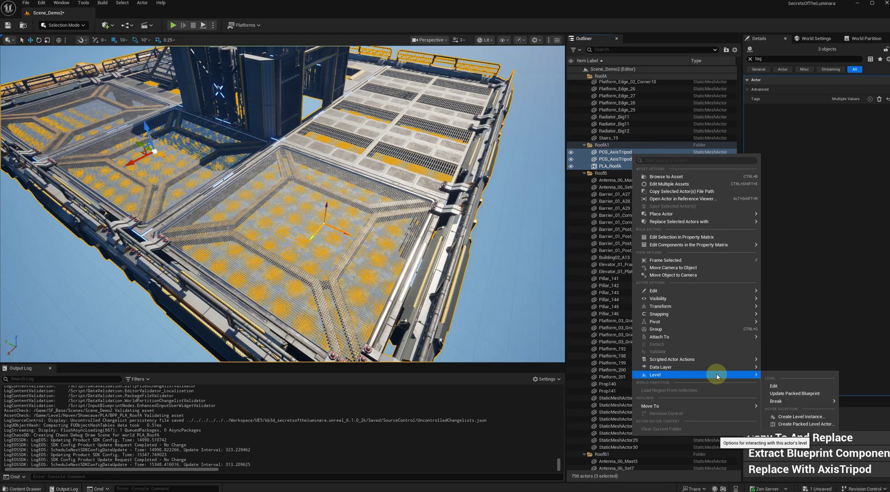
click(794, 418)
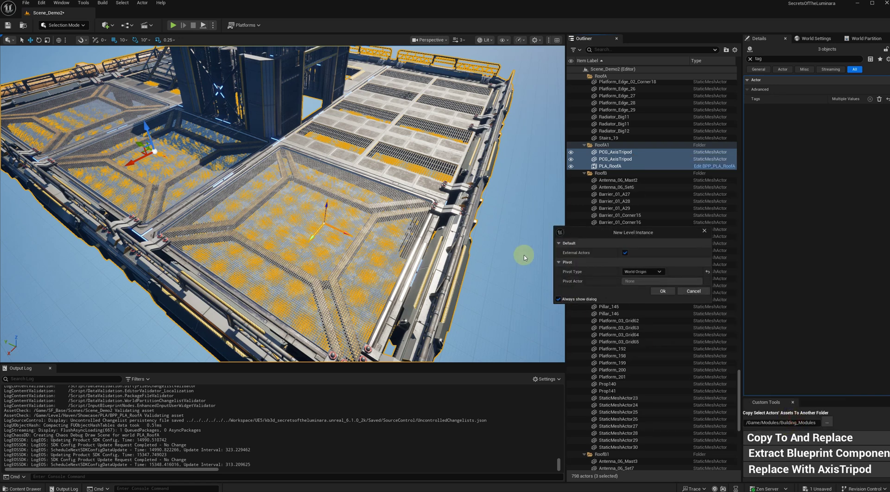
click(670, 292)
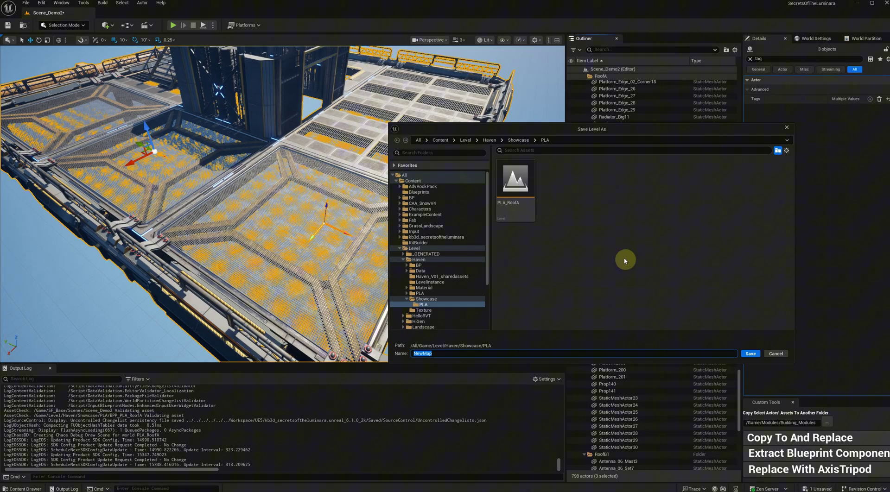
Create a LevelInstance folder inside Showcase and save the new level instance there as LI_RoofB.
click(518, 140)
right_click(574, 200)
click(600, 217)
text(Lev)
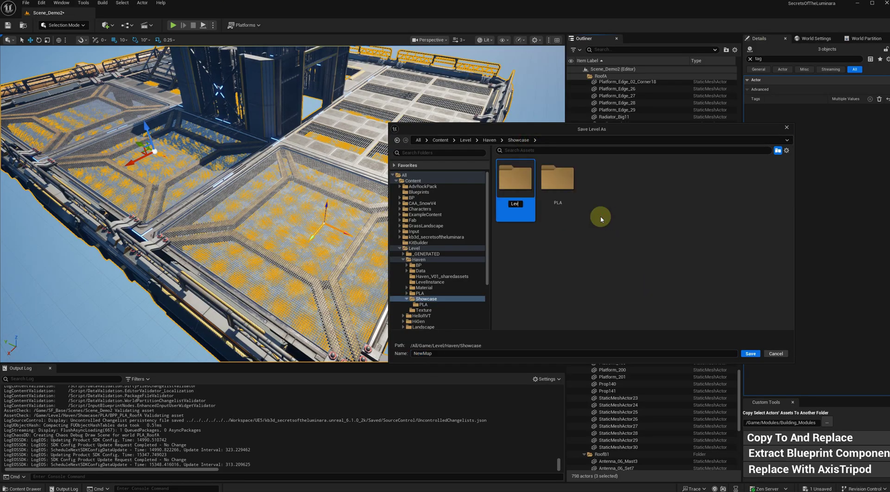
text(elInstance)
key(Return)
double_click(520, 183)
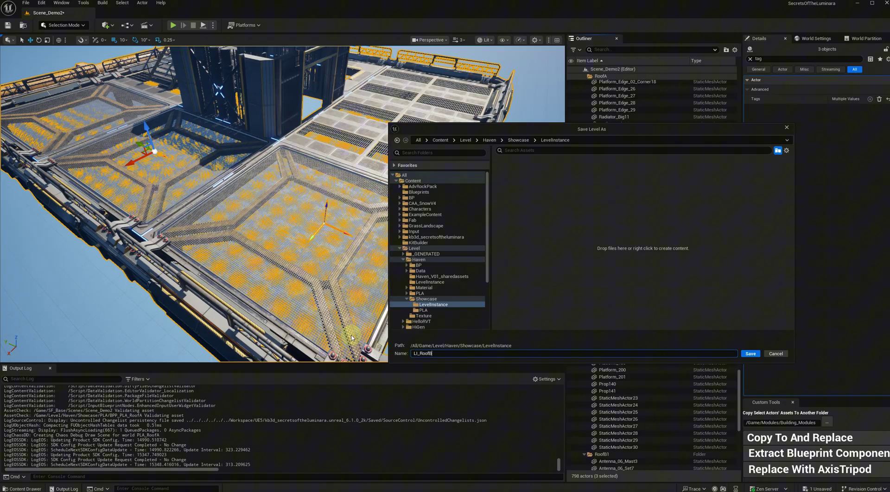
click(750, 354)
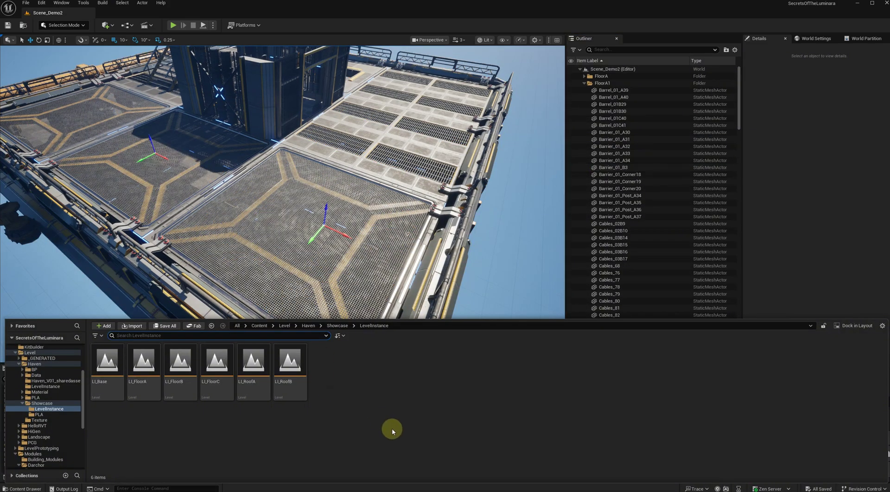
Create PCG assets from all six LI_ levels, from LI_Base through LI_RoofB, in the LevelInstance folder.
click(116, 369)
shift+click(297, 368)
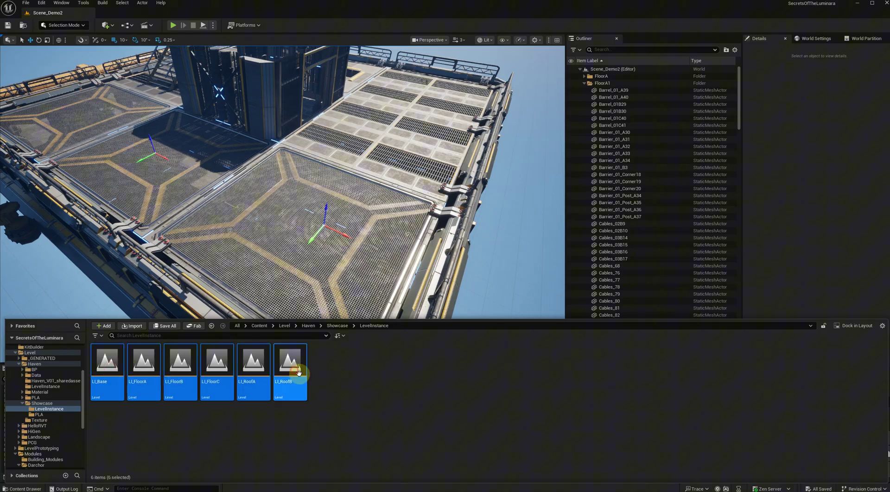
right_click(299, 365)
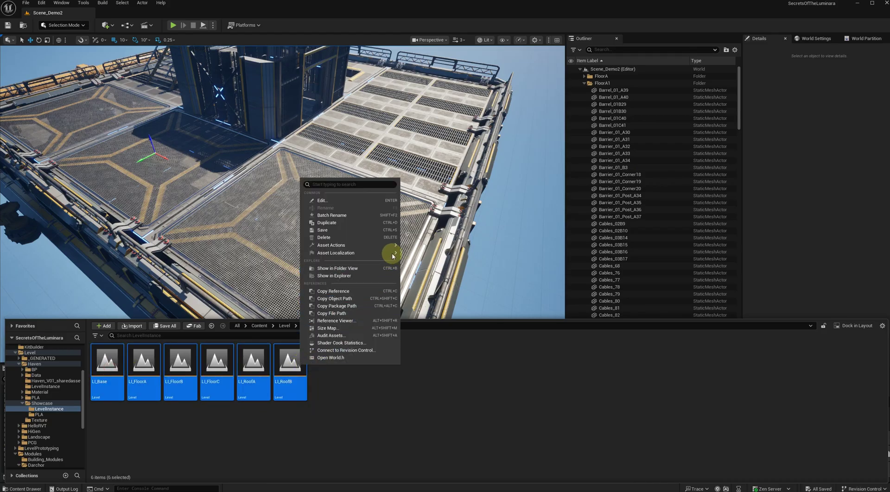
mouse_move(391, 246)
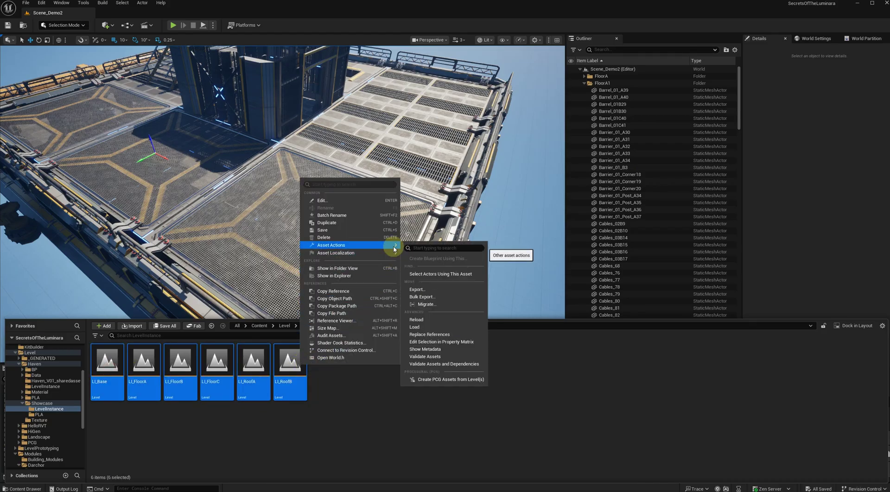
click(440, 380)
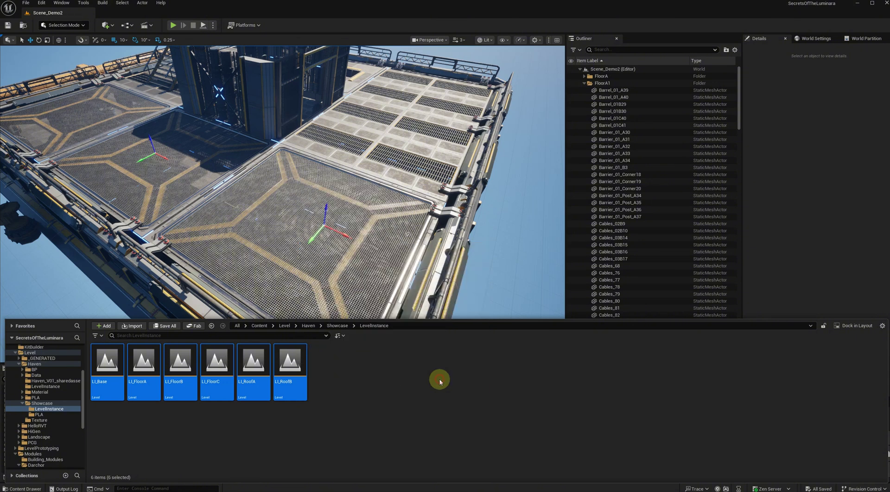
click(621, 404)
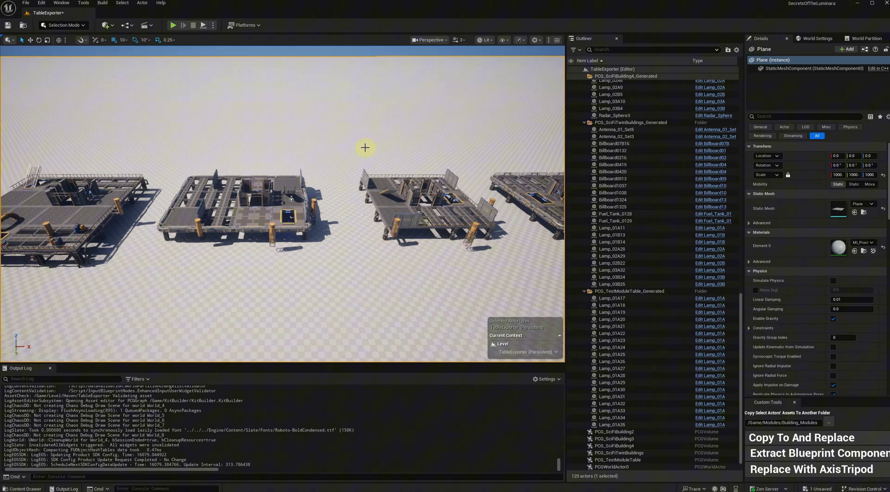
Add a ModuleInfo component to the LI_FloorB level instance in the TableExporter level.
mouse_move(365, 147)
right_down()
mouse_move(352, 157)
mouse_move(366, 147)
right_up()
key(s)
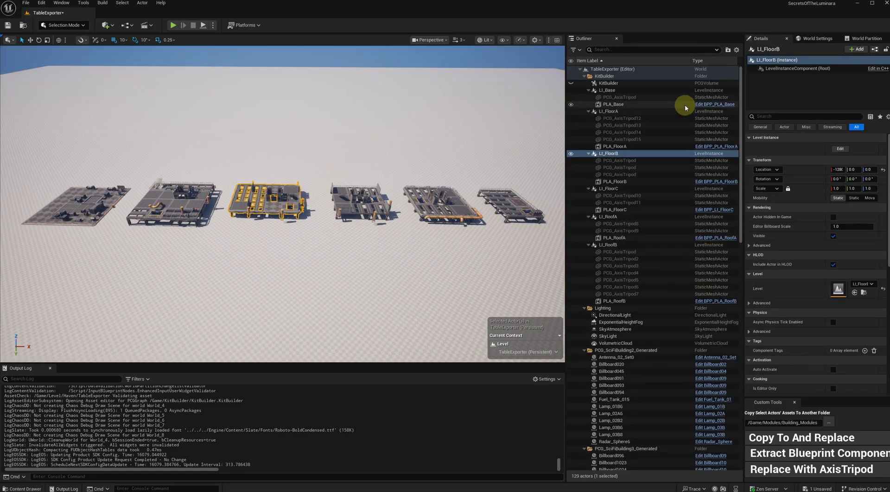
click(857, 50)
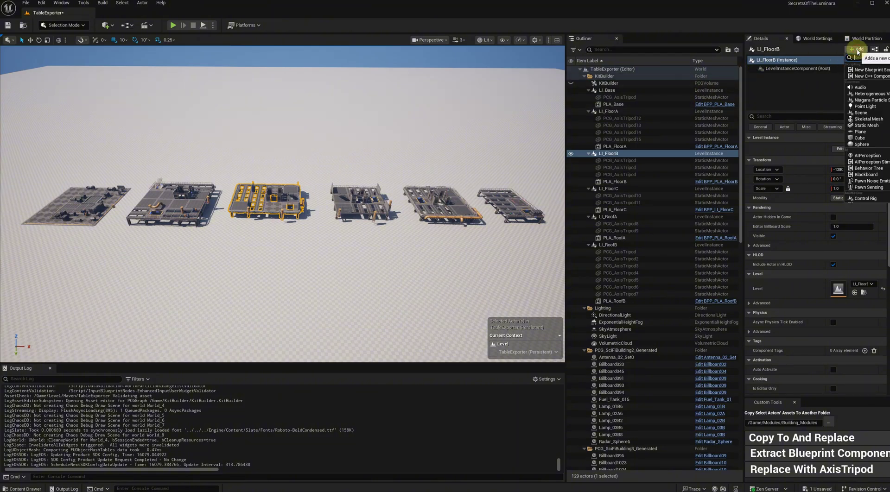
text(m)
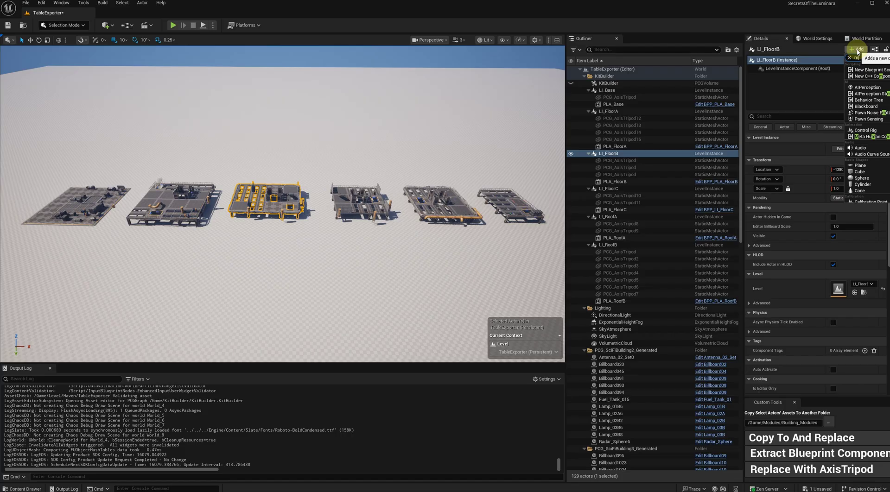
text(odule)
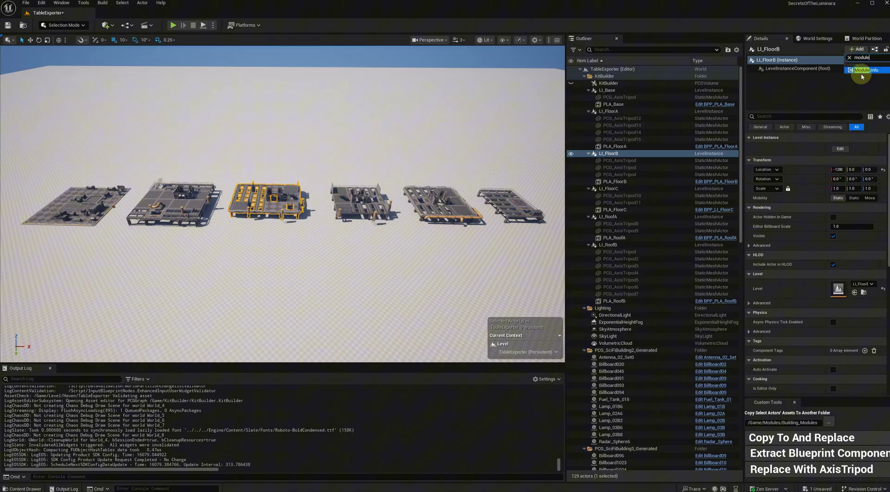
click(862, 71)
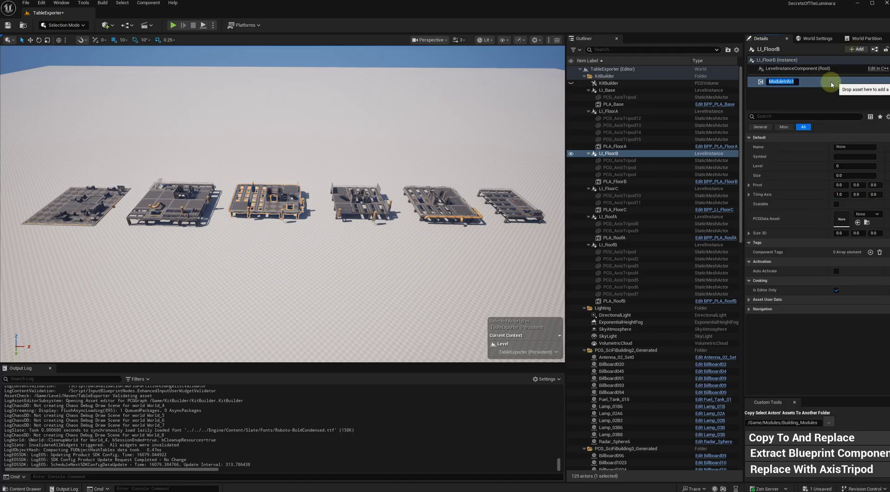
Set the LI_FloorB module info's Symbol to FloorB and its Size to 400.
click(848, 147)
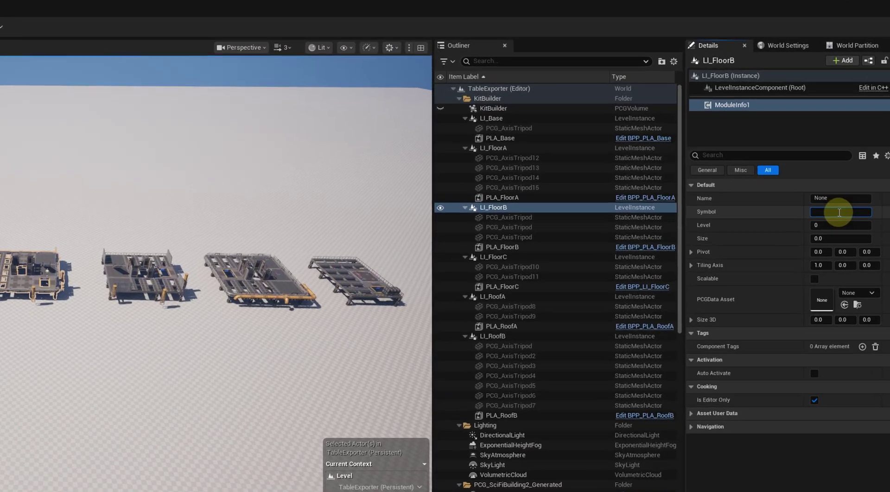
text(FloorB)
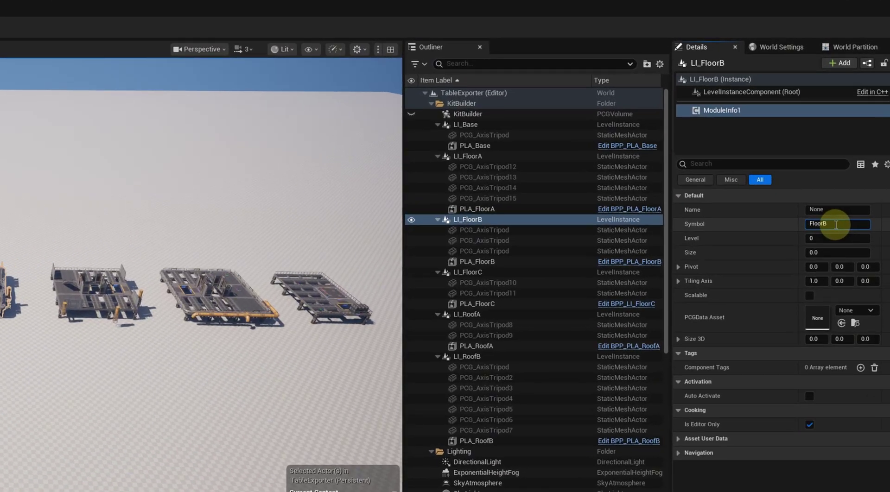
click(822, 253)
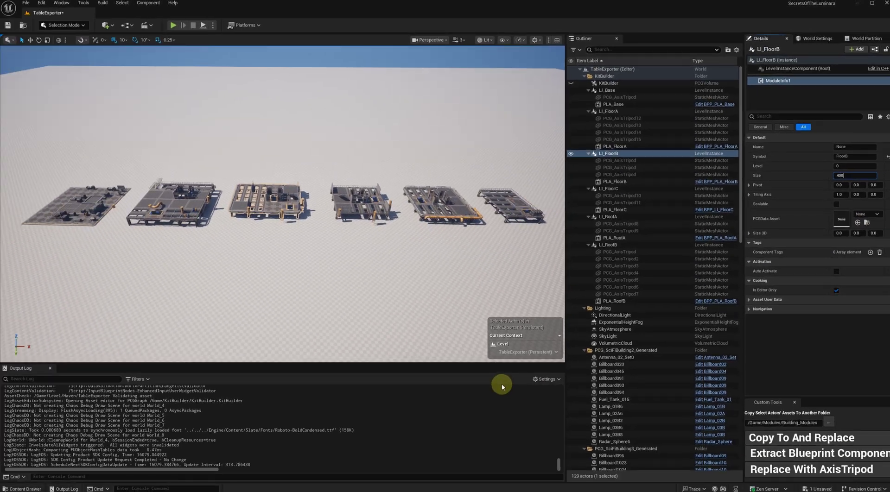
Assign LI_FloorB_PCG from the Showcase LevelInstance folder as the PCGData Asset of the LI_FloorB module info.
key(ctrl+space)
scroll(59, 431, down, 1)
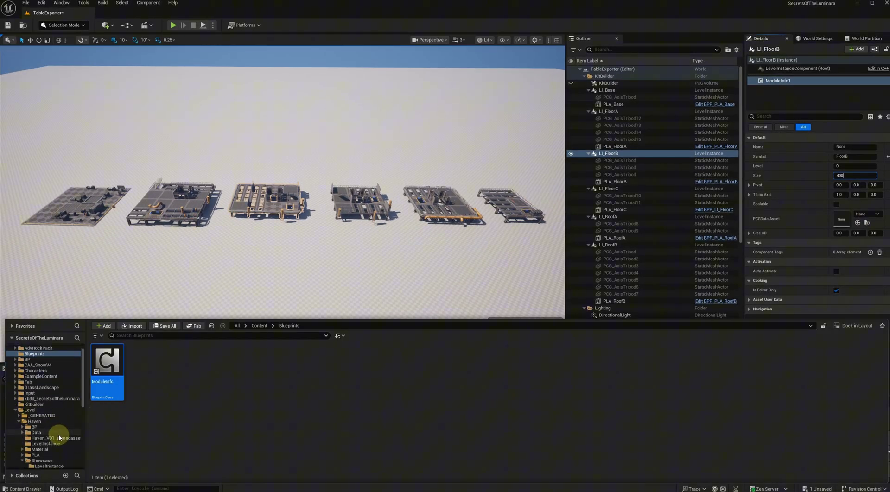
scroll(55, 459, down, 1)
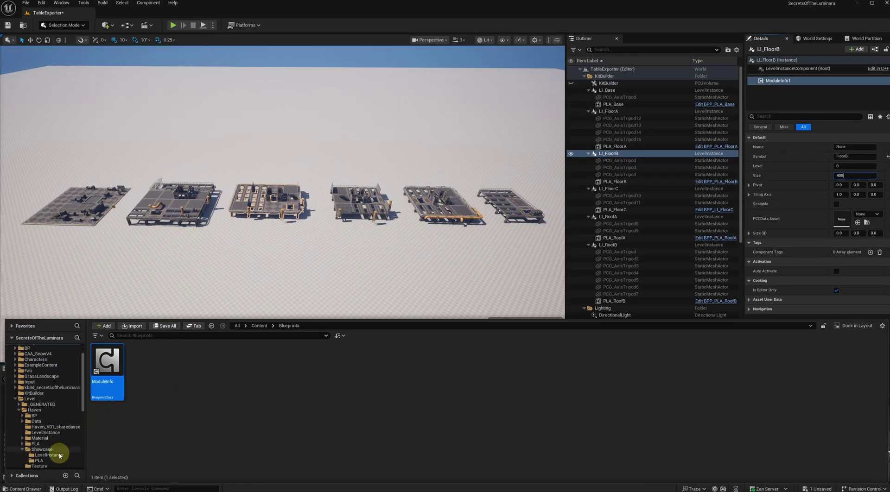
click(60, 455)
click(290, 366)
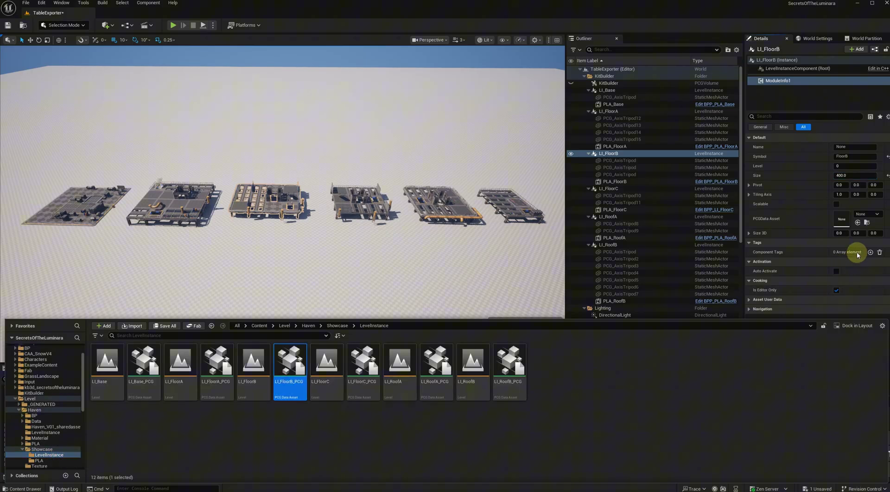
click(857, 224)
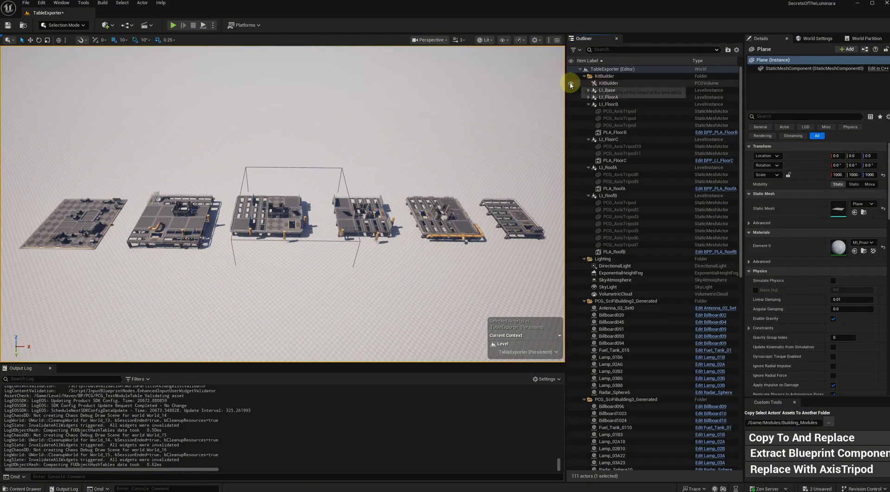
Stretch the KitBuilder PCG volume along X so that it encloses all six building modules.
click(475, 151)
click(342, 169)
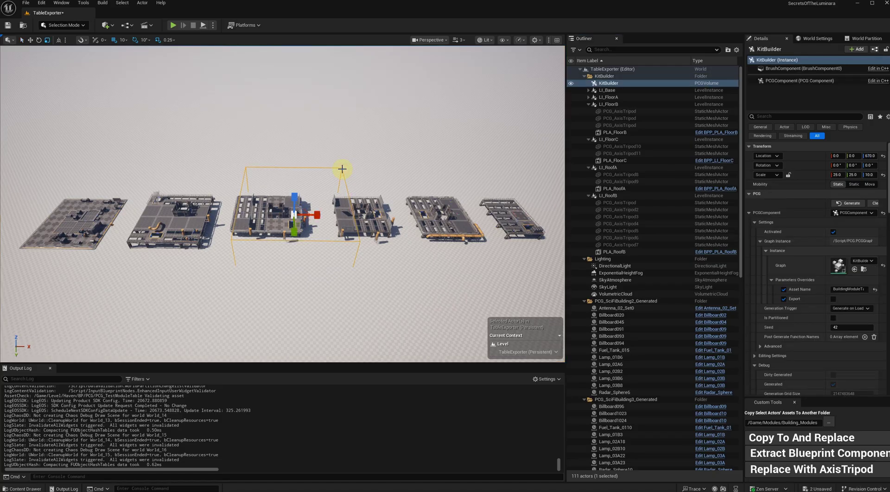
drag(316, 210, 320, 215)
click(488, 236)
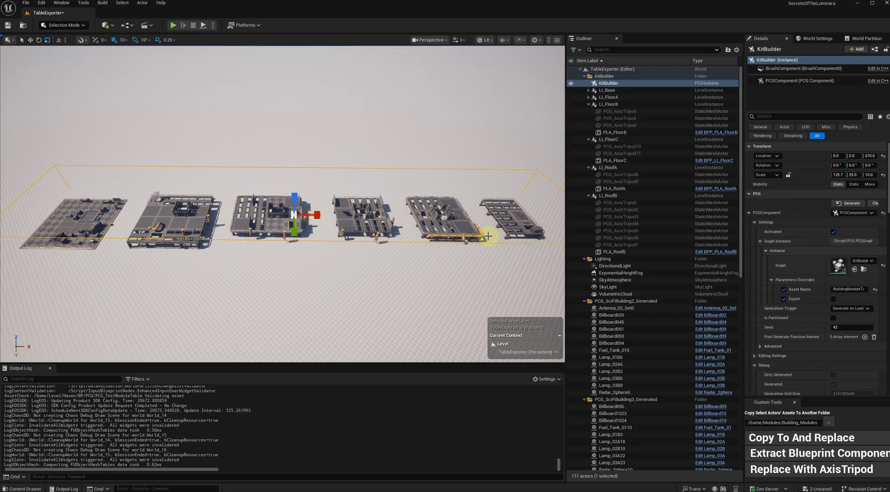
Set the Asset Name of KitBuilder's PCG component to ModuleTable and trigger Export to open the PCG asset save dialog.
click(815, 81)
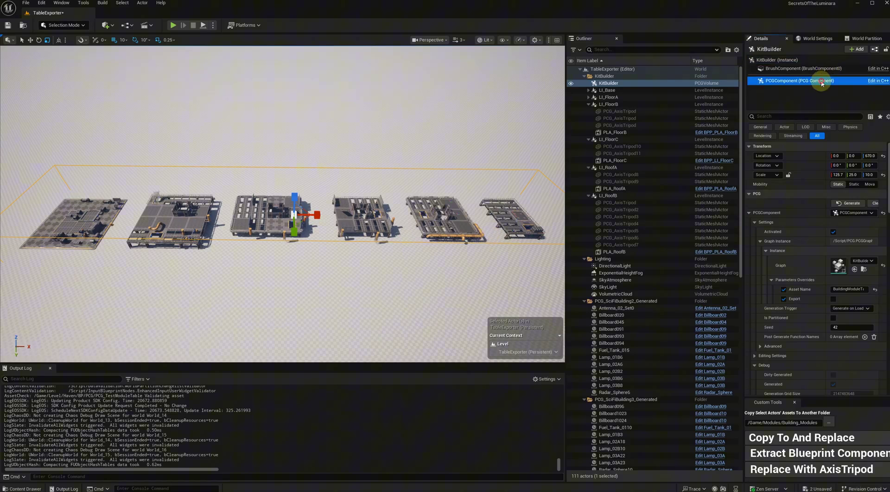
click(749, 261)
click(750, 263)
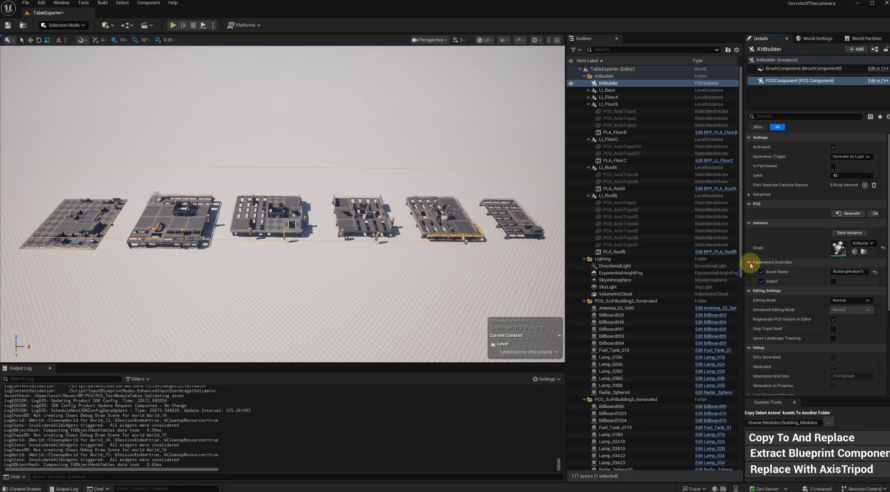
click(833, 281)
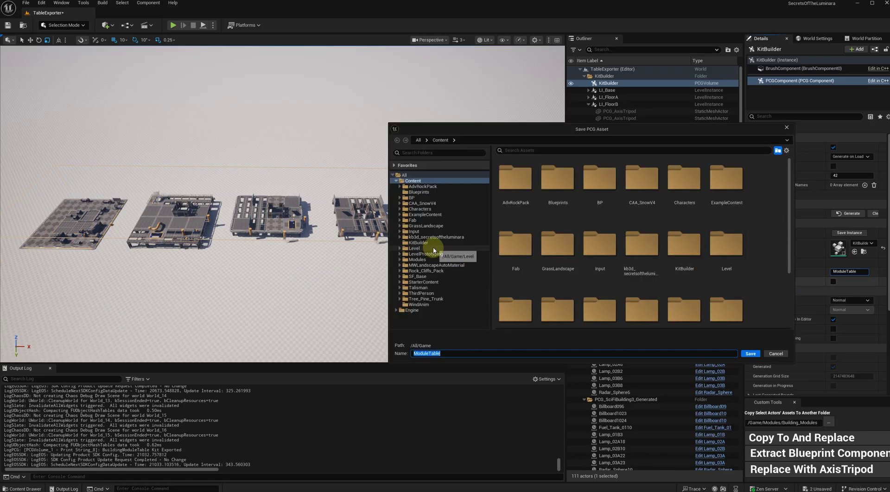
Place the BuildingModuleTable data asset in the PCG_TestModuleTable graph and widen the Name and PCGDataAsset columns of its attributes.
click(349, 350)
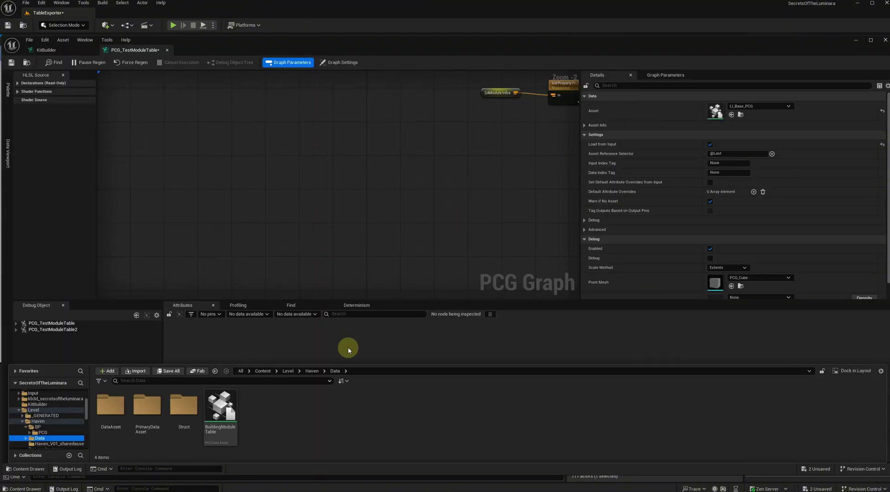
click(230, 417)
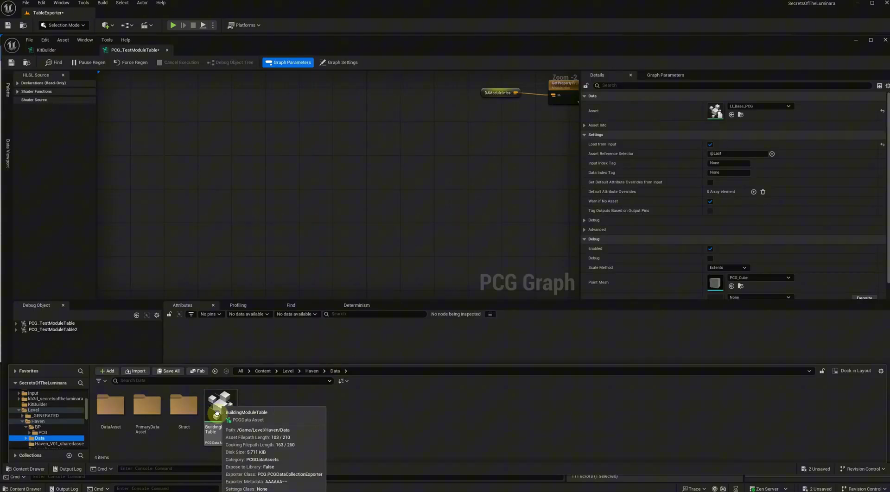
drag(216, 413, 337, 215)
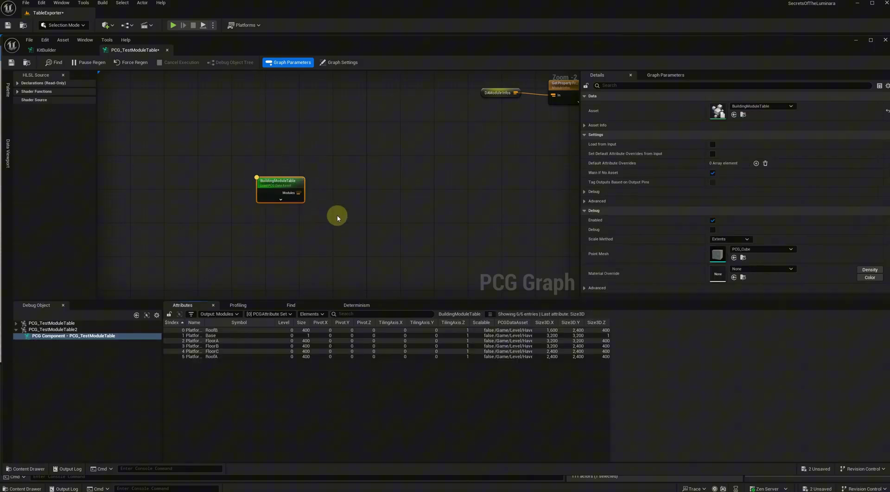
drag(204, 323, 233, 326)
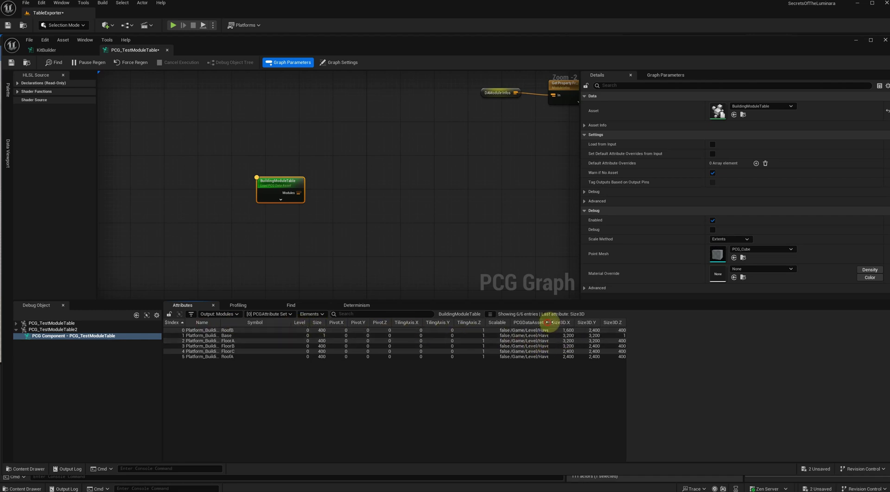
drag(550, 325, 690, 326)
Review the Base-to-RoofB grammar string in Notepad, and trace the graph from the Grammar Add Attribute node through to the loaded PCG data assets.
key(alt+Tab)
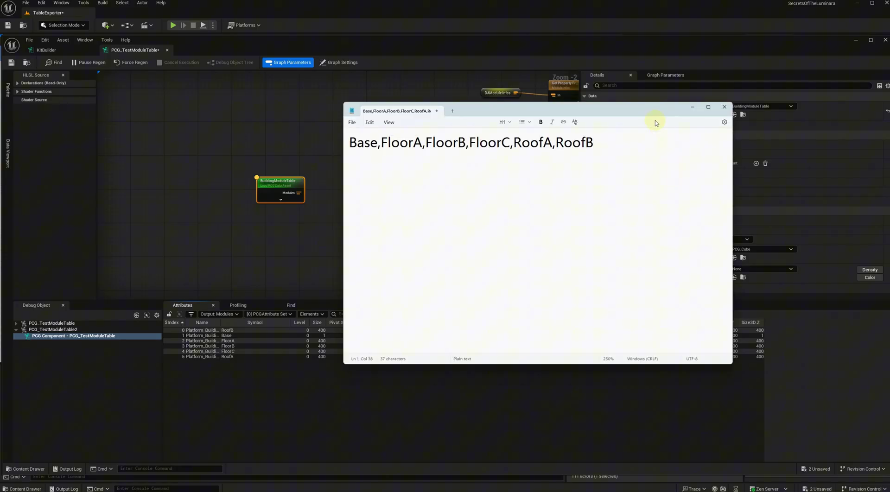
drag(653, 112, 651, 146)
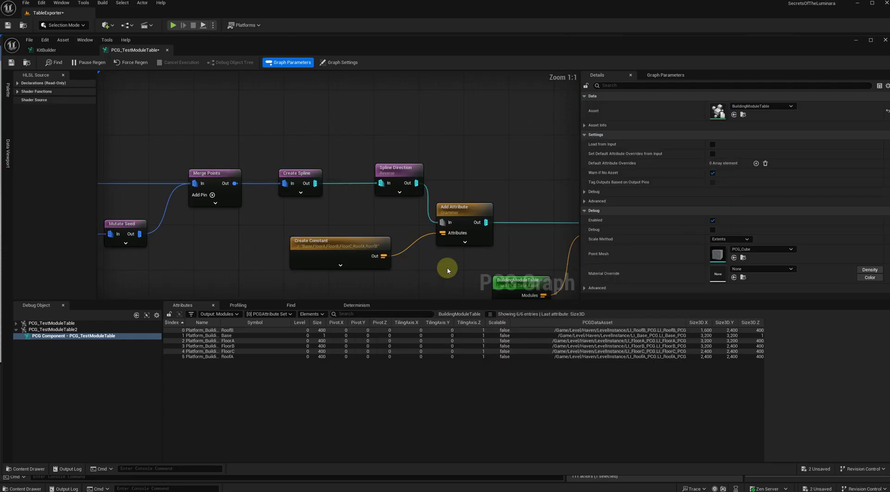
click(463, 231)
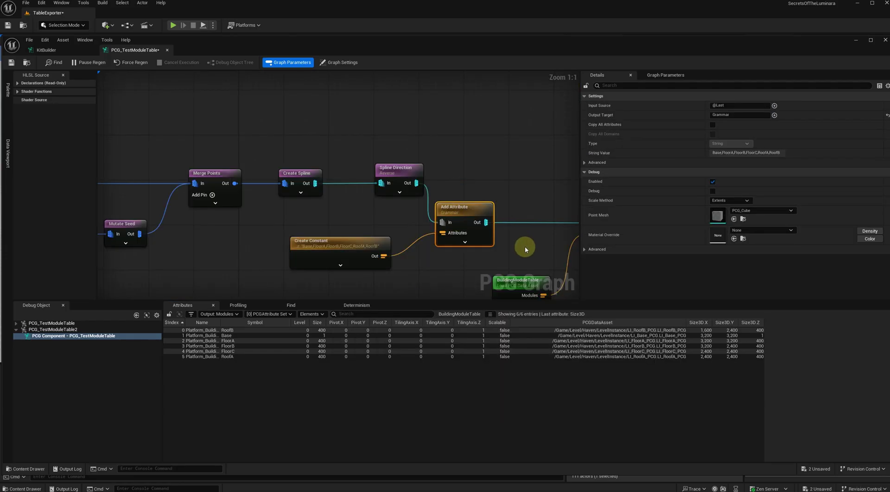
right_drag(525, 246, 523, 228)
right_drag(517, 168, 213, 153)
scroll(265, 152, down, 4)
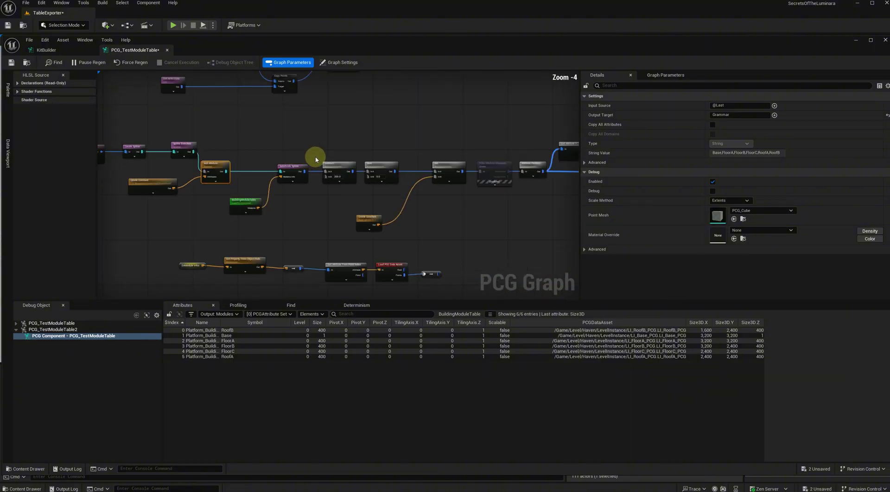
right_drag(406, 155, 189, 213)
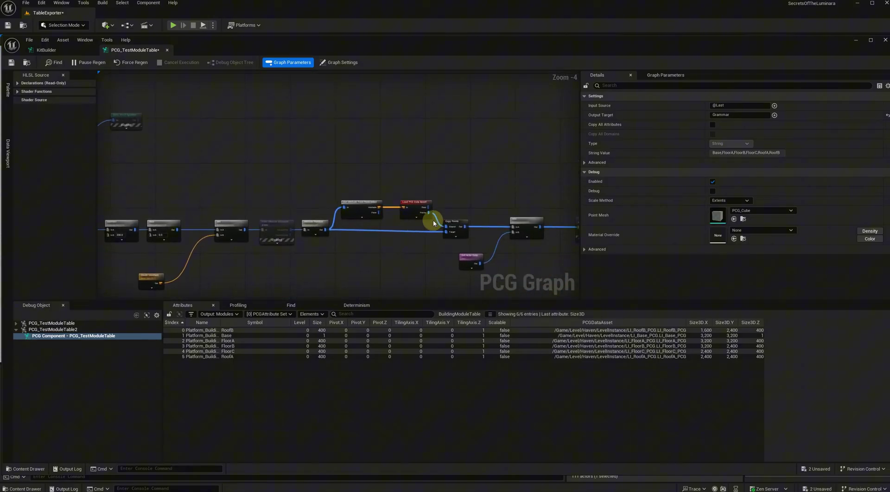
scroll(438, 222, up, 4)
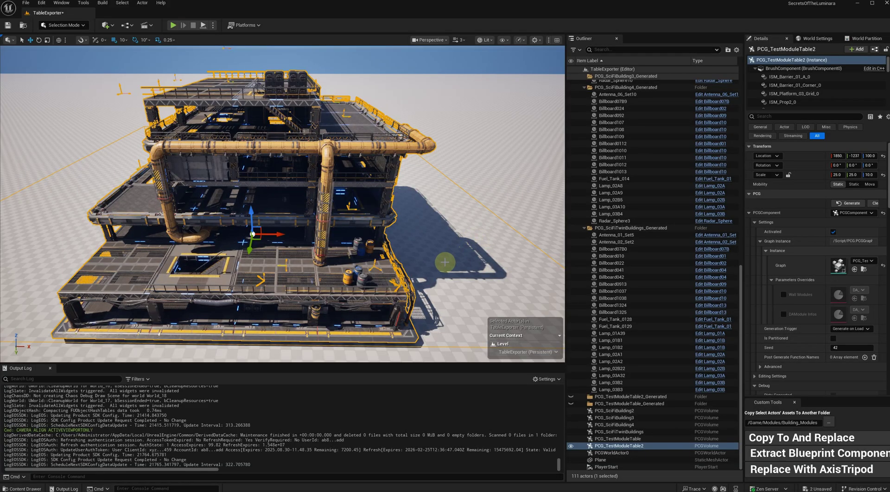
Inspect the generated building and the point attributes of the last Add node, and enable the ActorType filter node that follows it.
key(w)
mouse_move(446, 252)
right_down()
mouse_move(444, 268)
mouse_move(447, 256)
mouse_move(433, 253)
mouse_move(438, 243)
right_up()
key(w)
key(s)
click(513, 198)
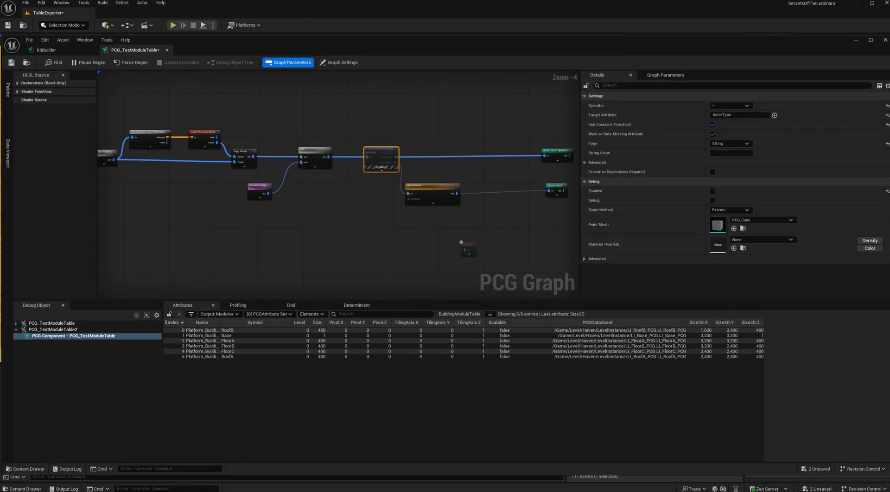
click(320, 158)
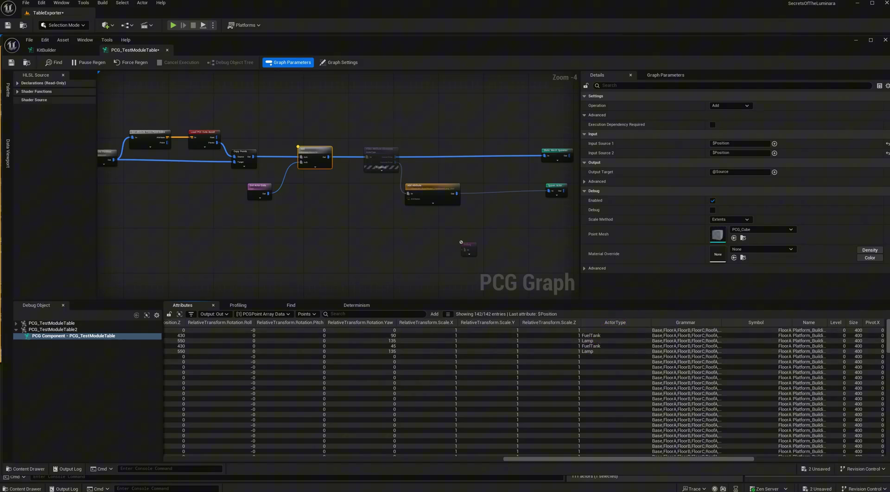
drag(384, 125, 411, 162)
key(e)
click(853, 41)
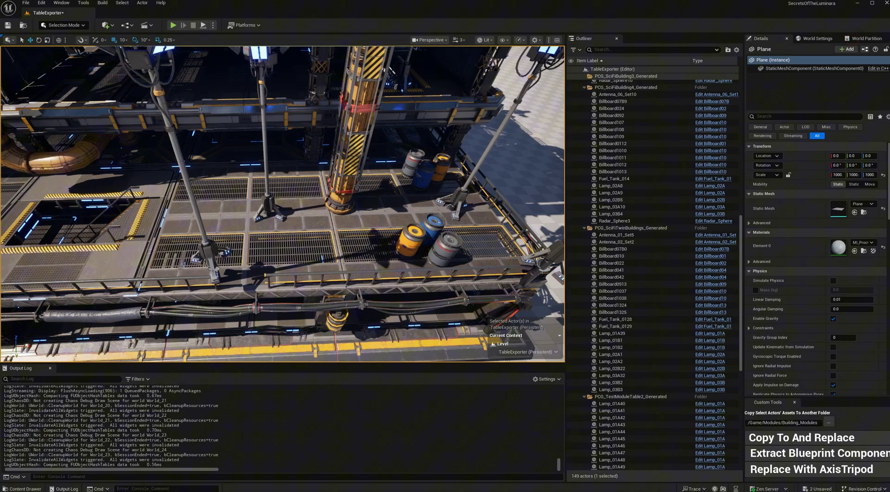
Select the PCG_SciFiBuilding3 volume and override its Decor Seed with about 866 million.
key(f)
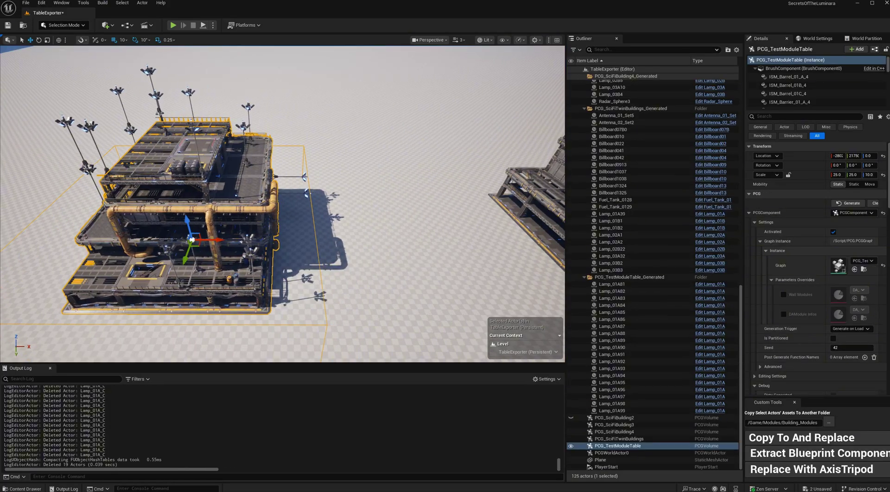
key(d)
key(d)
right_drag(388, 178, 388, 177)
key(s)
click(388, 178)
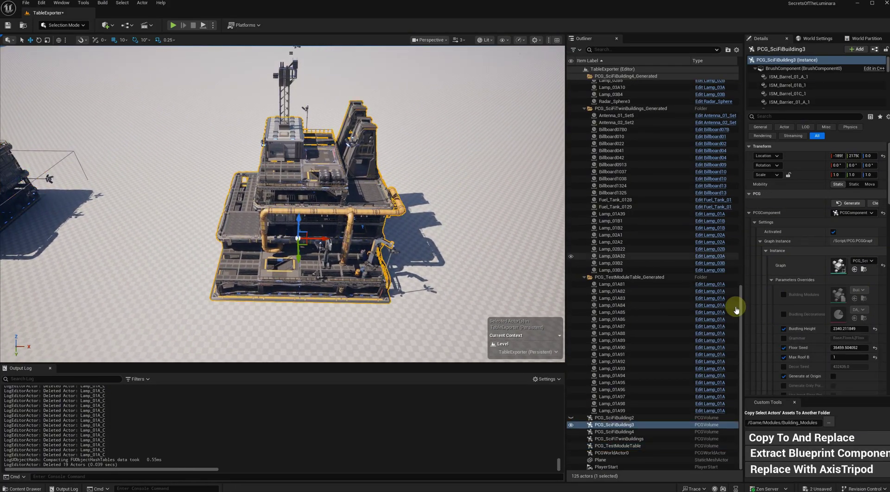
click(791, 368)
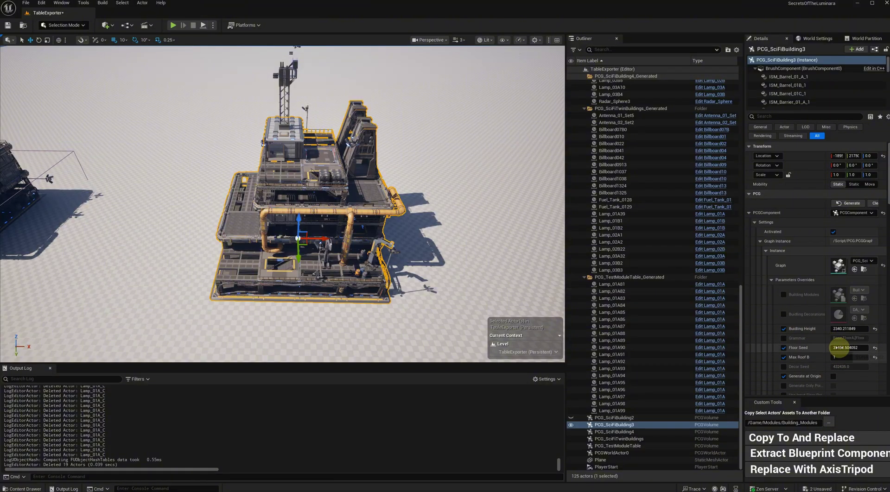
scroll(785, 356, down, 1)
click(784, 344)
click(842, 344)
mouse_move(844, 344)
mouse_down()
mouse_move(834, 357)
mouse_move(853, 346)
mouse_up()
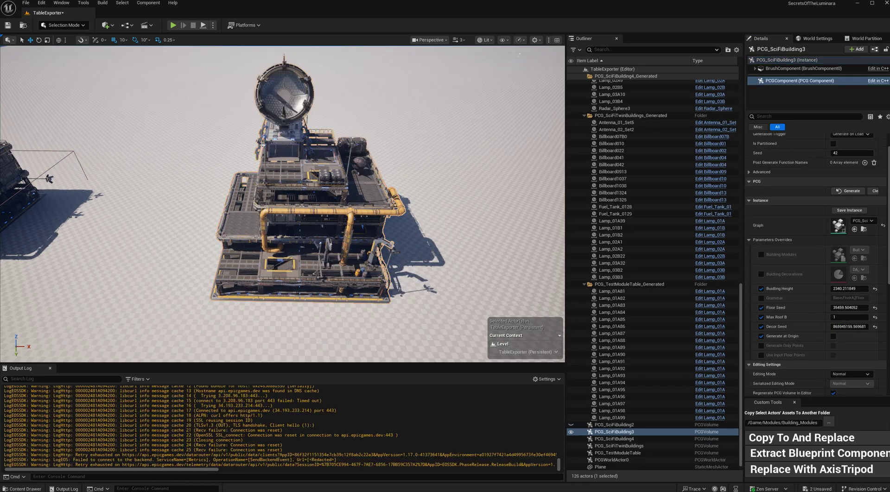
Review the grammar Base,FloorA,[FloorB,FloorC]*,RoofA,[RoofB] in Notepad, and vary the Building Height of PCG_SciFiBuilding3.
key(alt+Tab)
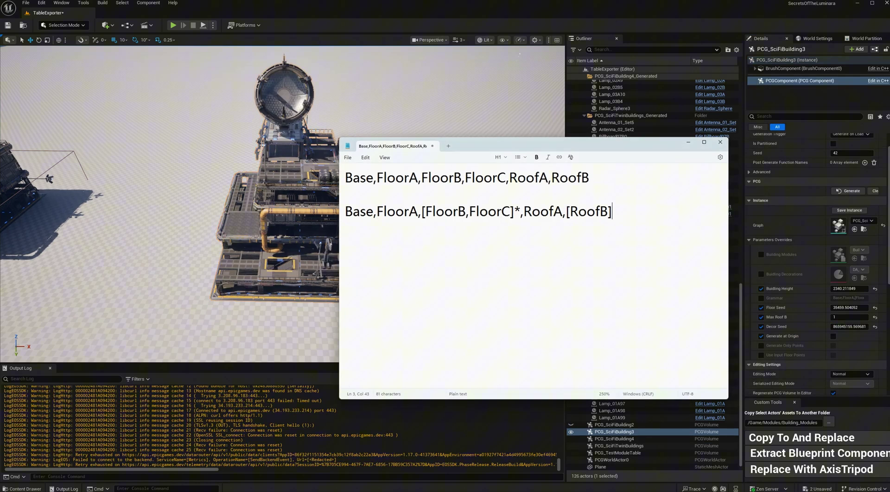
click(688, 144)
click(325, 198)
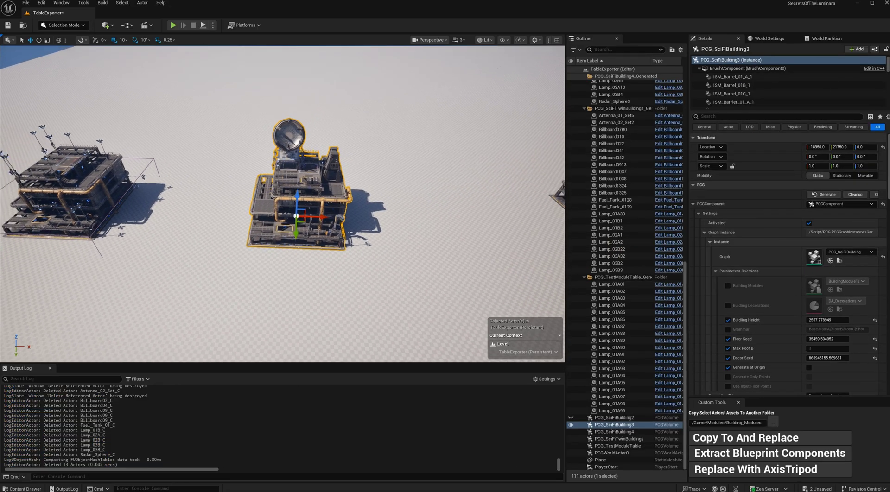
scroll(282, 204, down, 3)
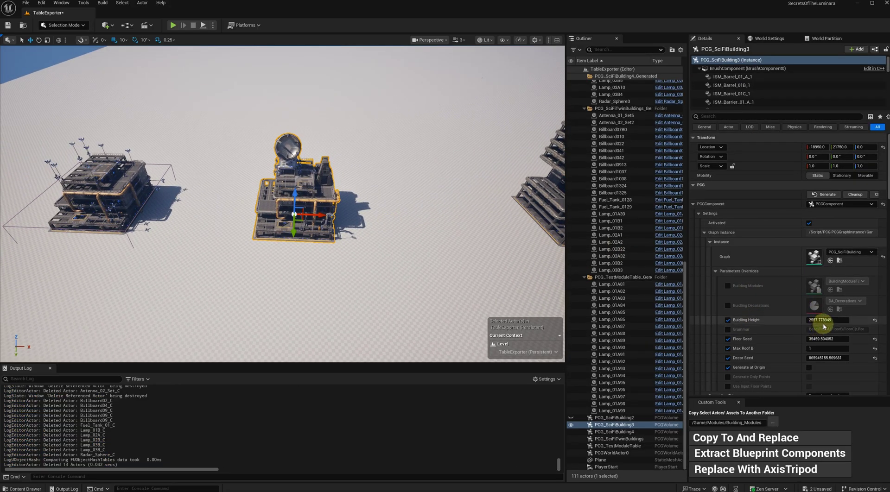
drag(820, 323, 804, 323)
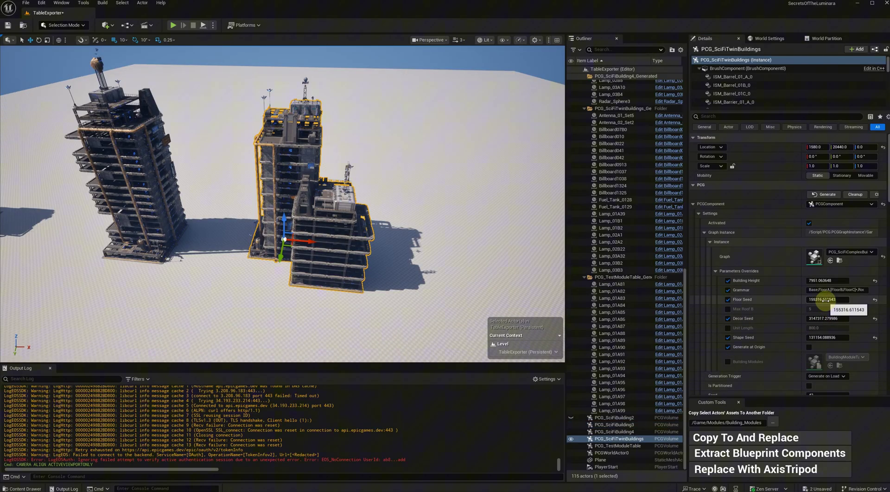
Set the Floor Seed of PCG_SciFiTwinBuildings to about 112638 and its Shape Seed to about 4.84 million.
drag(823, 300, 821, 299)
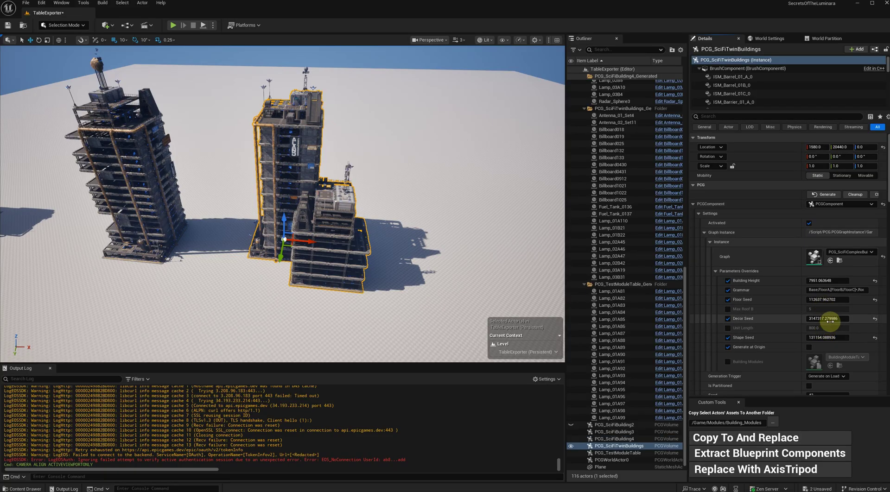
drag(823, 337, 812, 338)
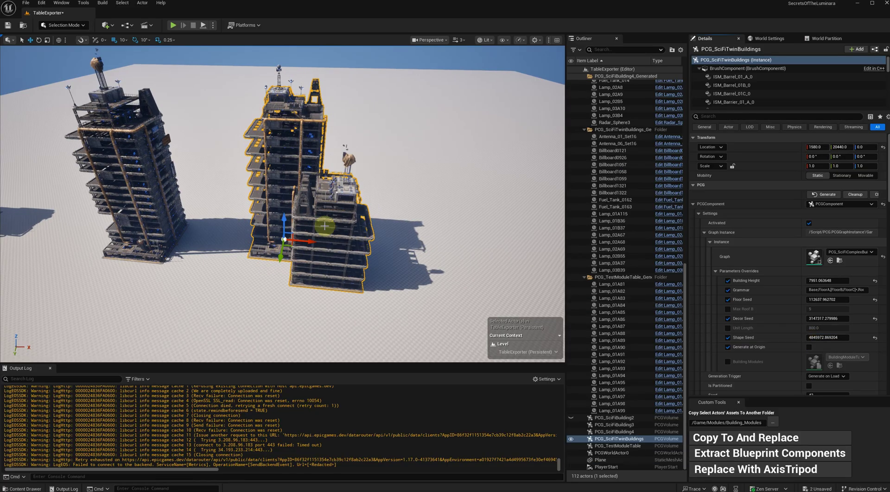
Change the Decor Seed of PCG_SciFiTwinBuildings to about 838 million while viewing the towers' facade up close.
key(w)
right_drag(327, 224, 562, 206)
key(a)
key(a)
key(a)
right_drag(288, 202, 279, 201)
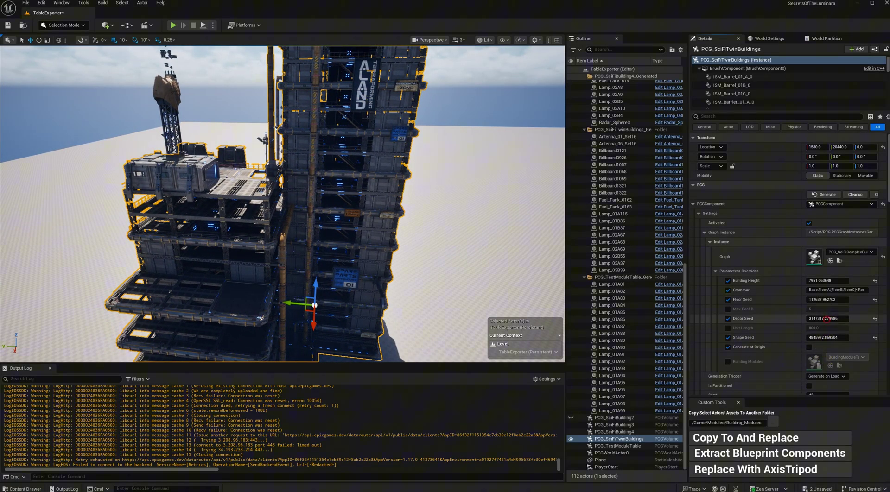
drag(825, 319, 830, 318)
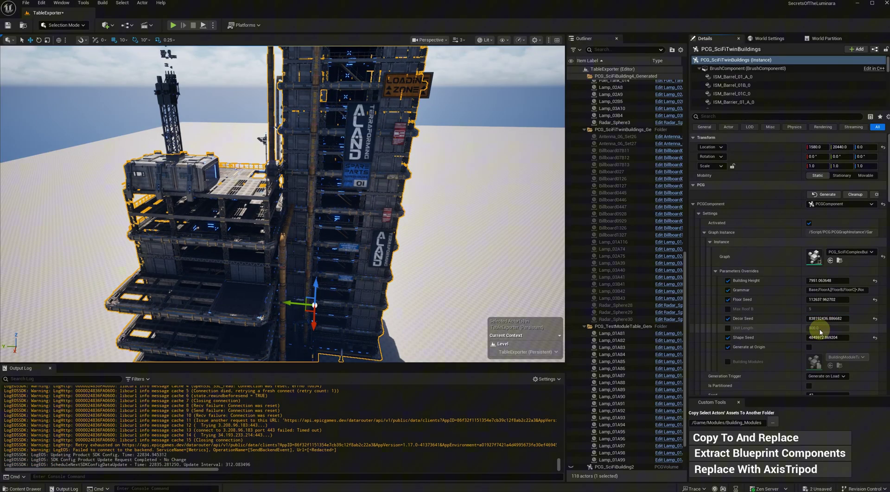